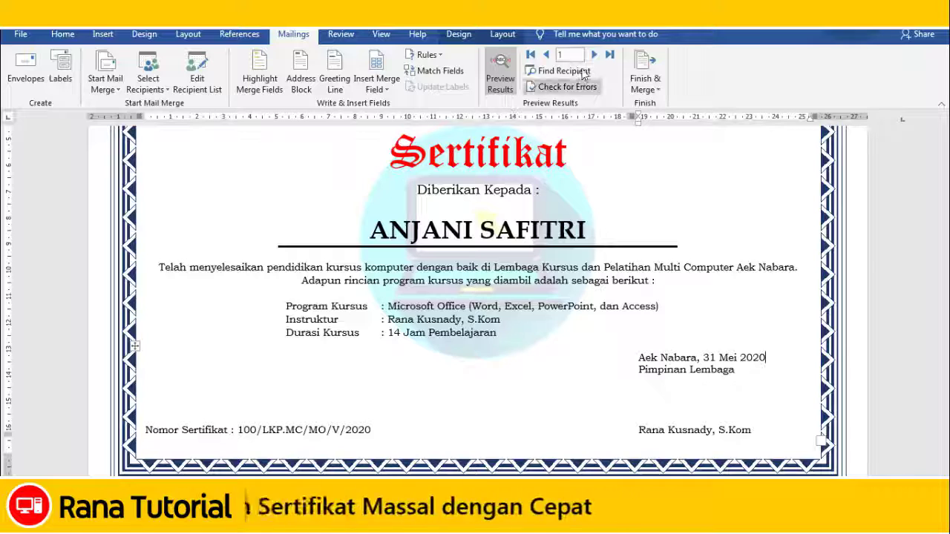
Step through the merge preview for records 2 to 5 and scroll down the certificate page
click(594, 55)
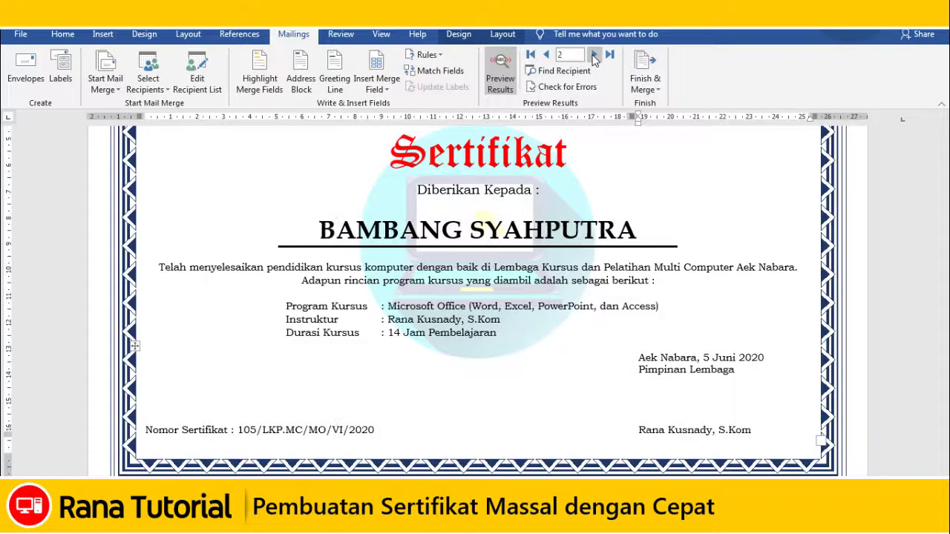
click(594, 55)
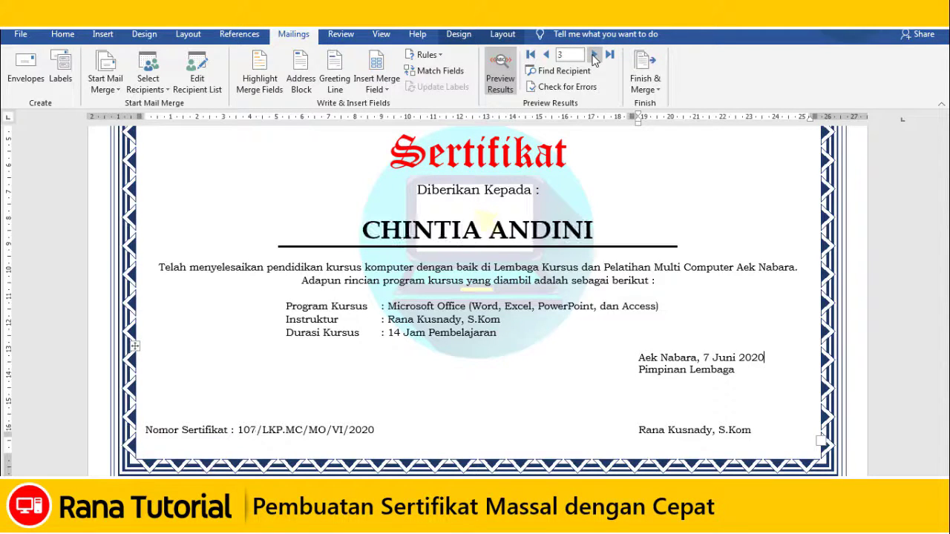
click(594, 55)
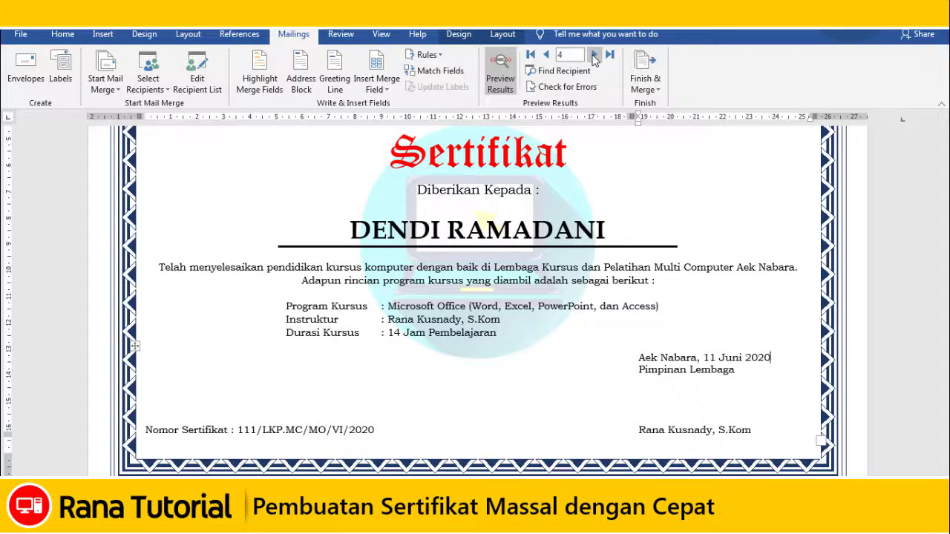
click(593, 55)
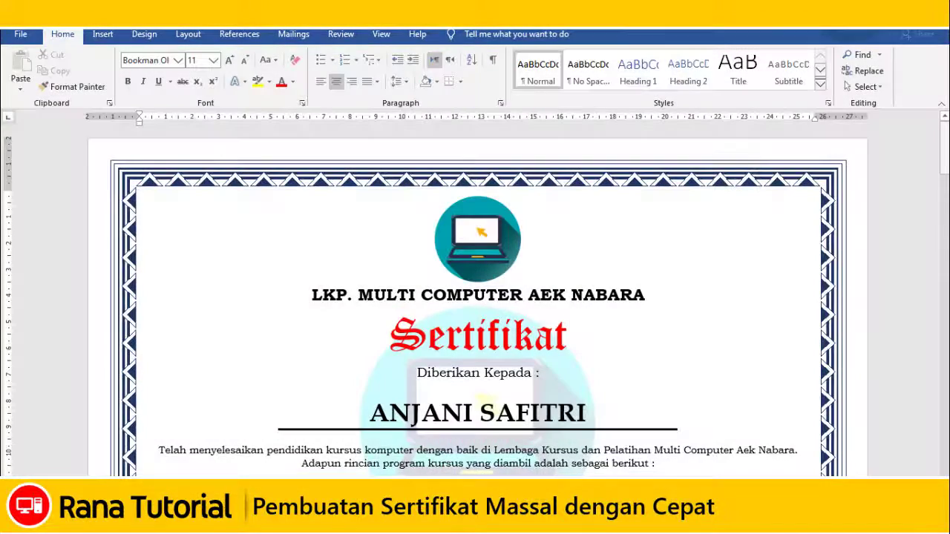
drag(944, 148, 944, 454)
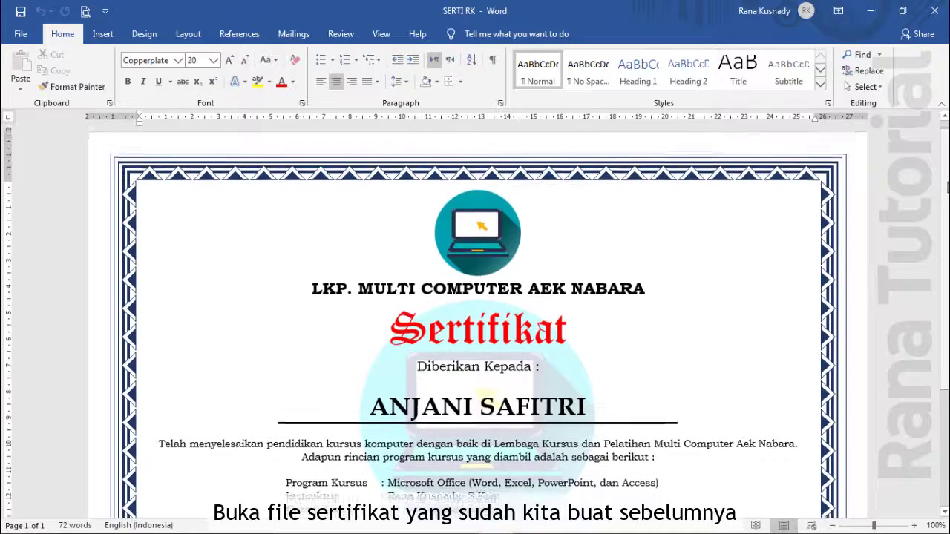
Erase the recipient name from the certificate's name line
drag(947, 176, 945, 232)
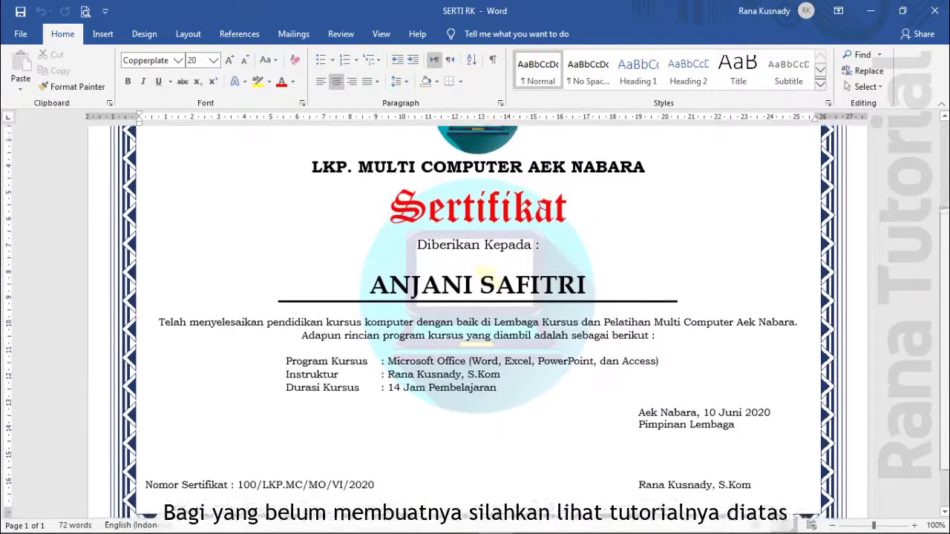
drag(944, 232, 944, 248)
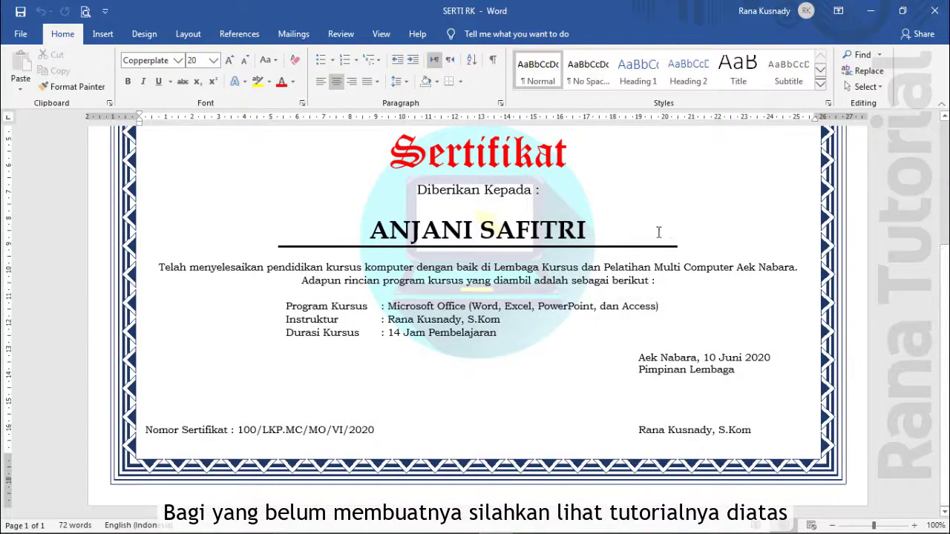
click(587, 229)
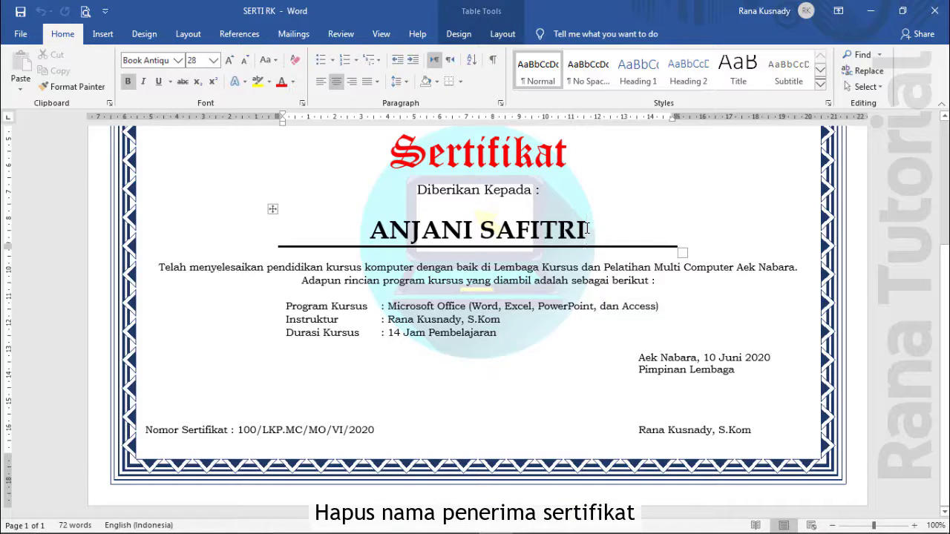
key(BackSpace)
key(BackSpace)
key(BackSpace)
key(BackSpace)
key(BackSpace)
key(BackSpace)
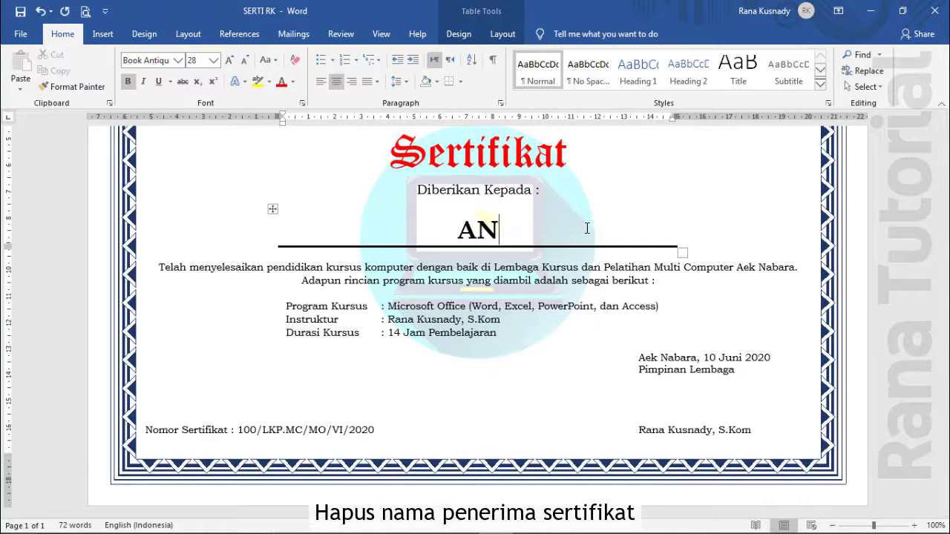
key(BackSpace)
key(BackSpace)
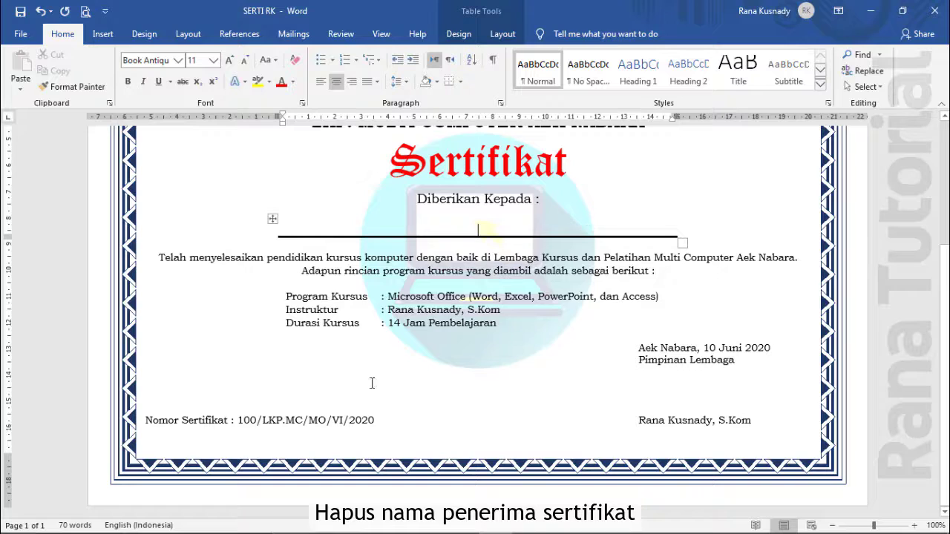
Delete the certificate number and issue date, then start a new blank document
click(375, 420)
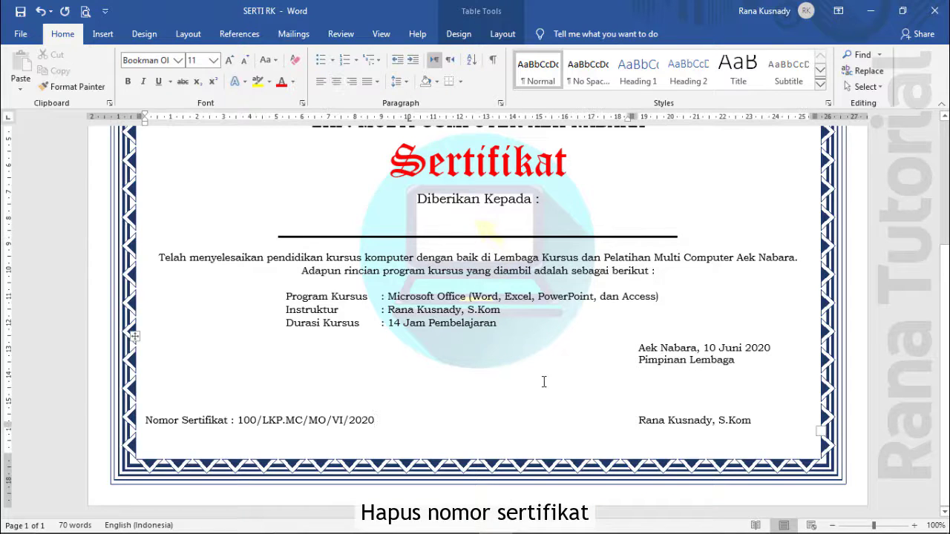
key(BackSpace)
key(BackSpace)
key(BackSpace)
key(BackSpace)
key(BackSpace)
key(BackSpace)
key(BackSpace)
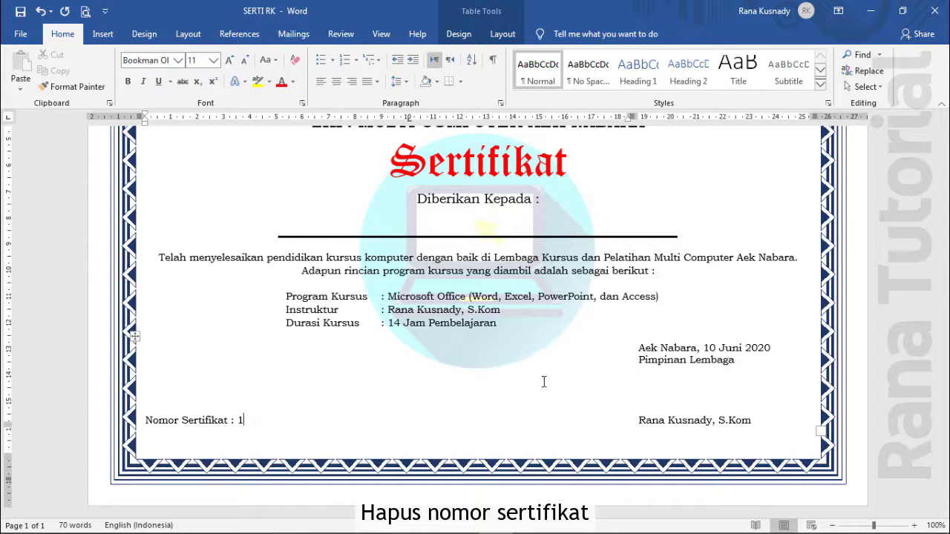
key(BackSpace)
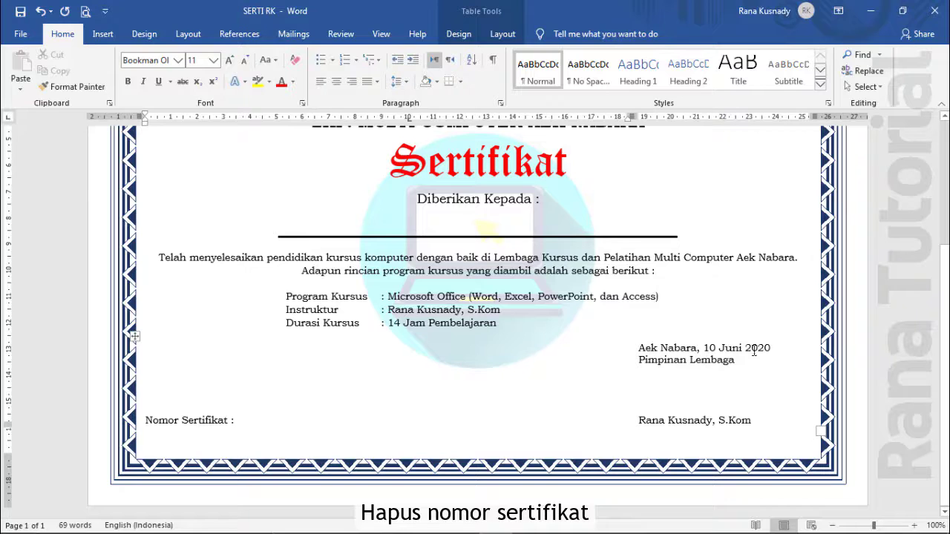
click(772, 348)
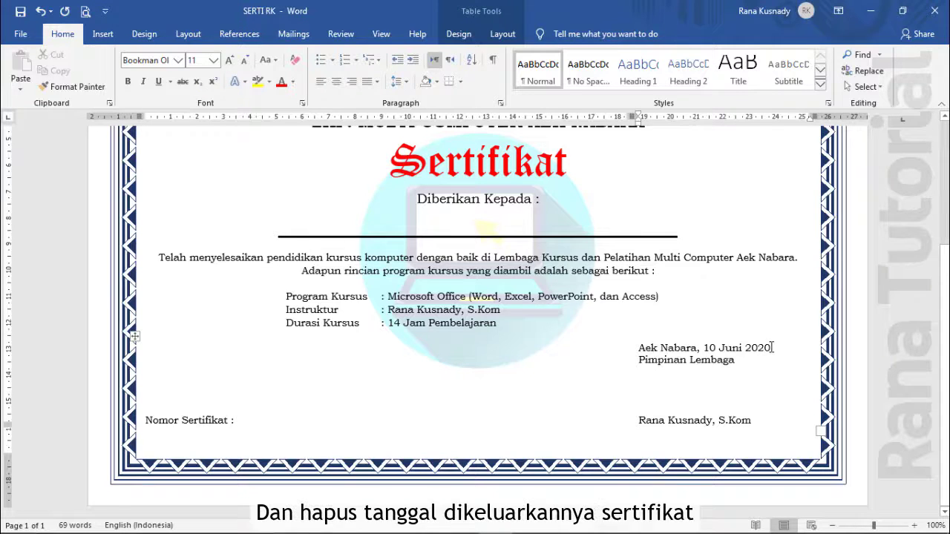
key(BackSpace)
key(BackSpace)
key(BackSpace)
key(BackSpace)
key(BackSpace)
key(BackSpace)
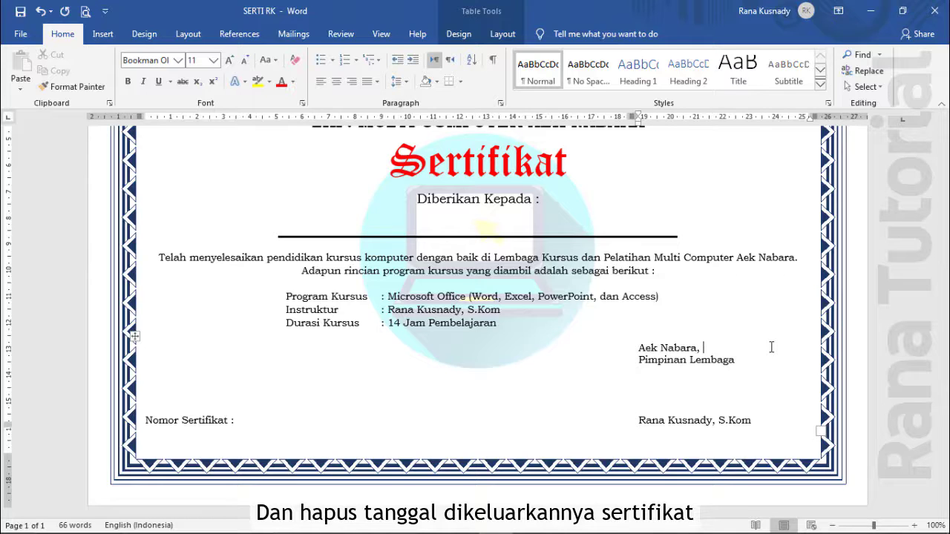
key(ctrl+n)
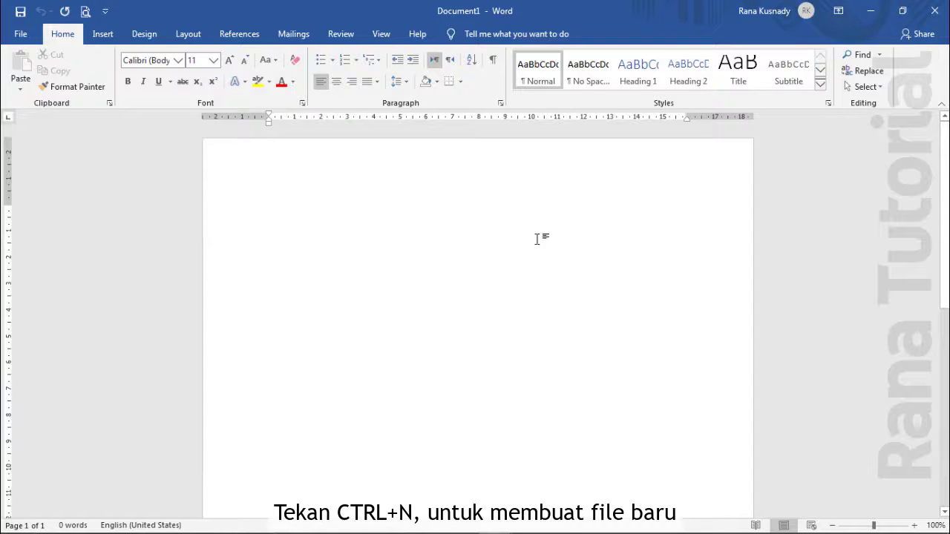
Insert a table three columns wide and one row high into the blank document
click(106, 39)
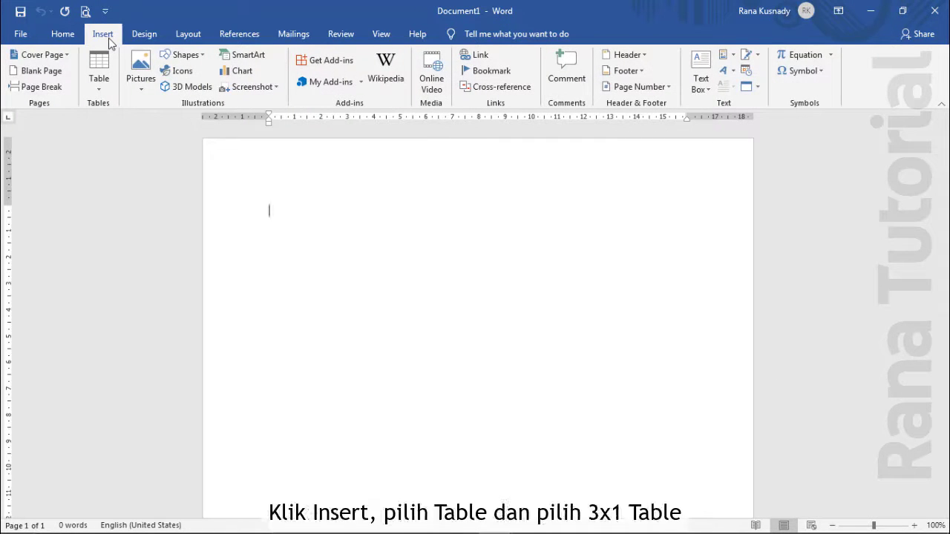
click(97, 82)
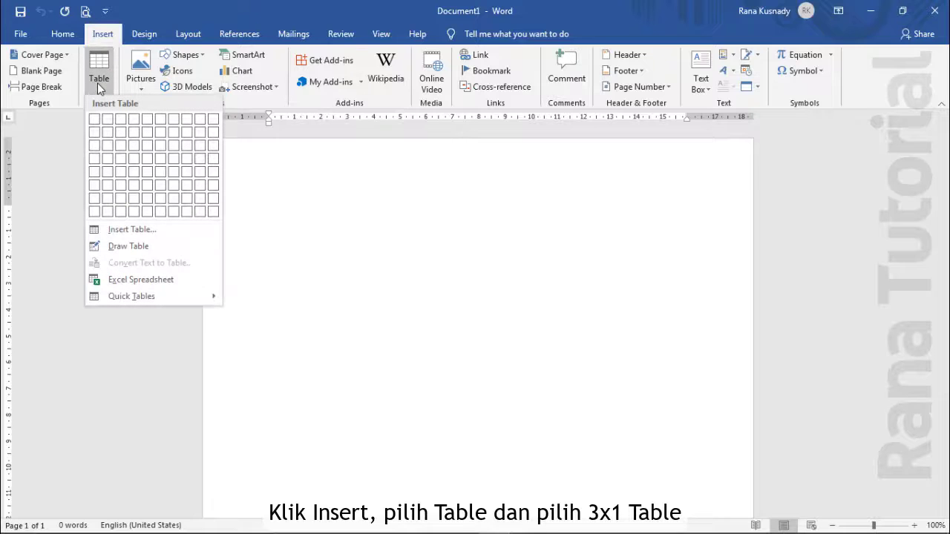
click(121, 120)
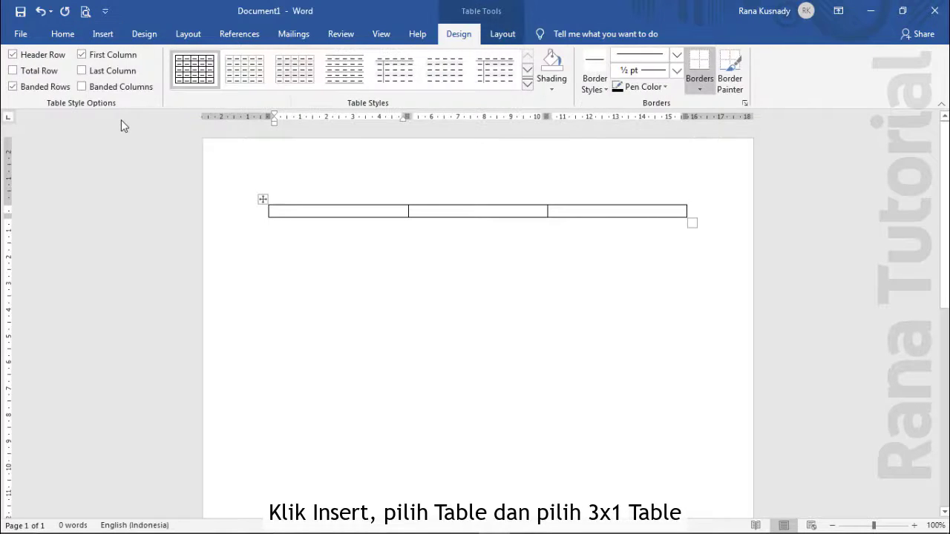
Type the headers Nama, NomorSertifikat and TanggalSertifikat into the three cells
text(Nama)
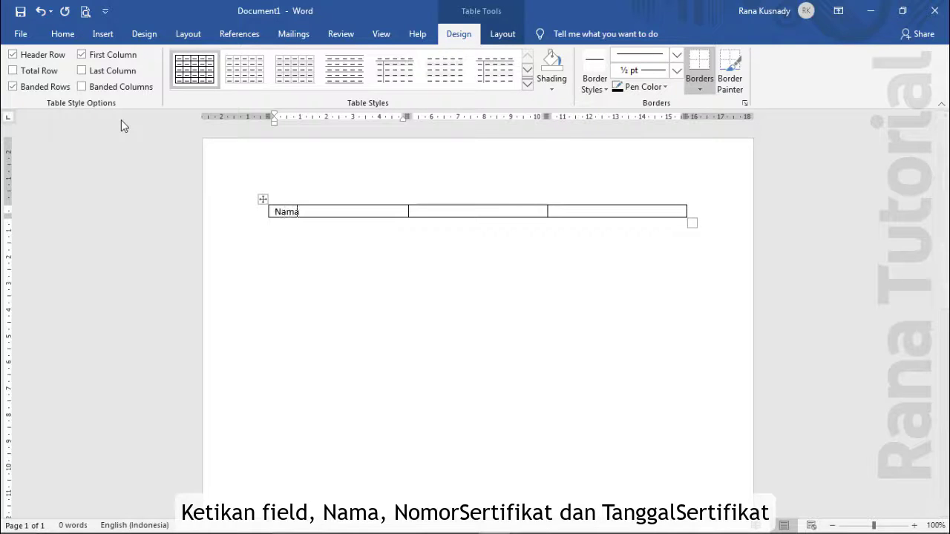
key(Tab)
text(NomorSertifikat)
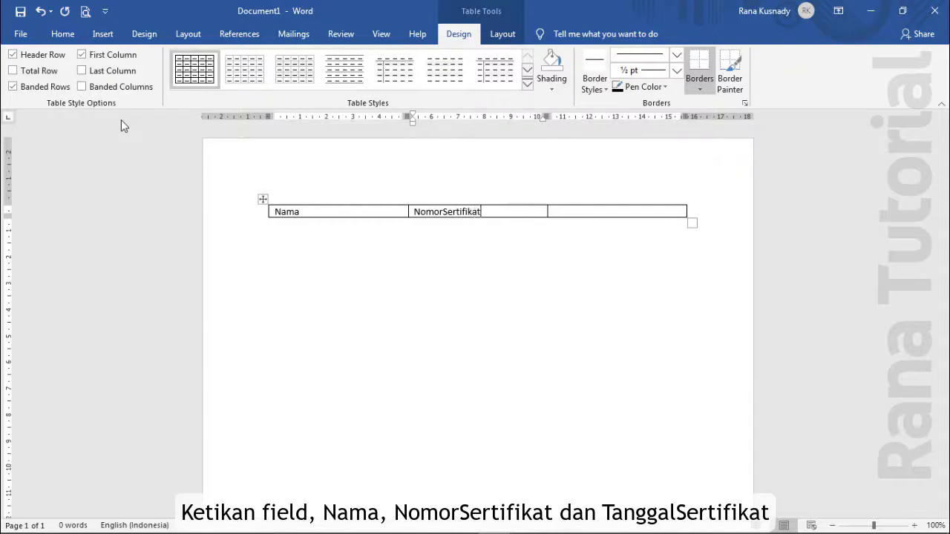
key(Tab)
text(TanggalSerti)
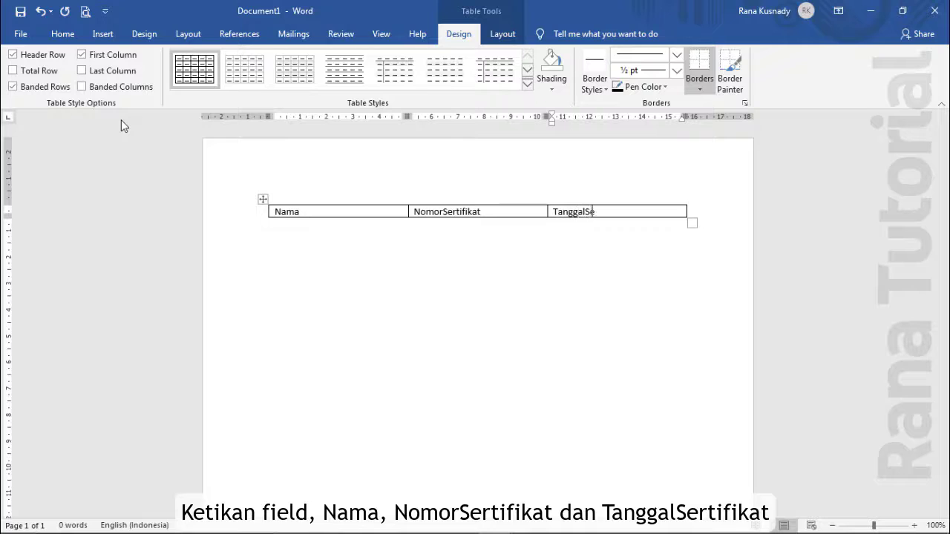
text(fikat)
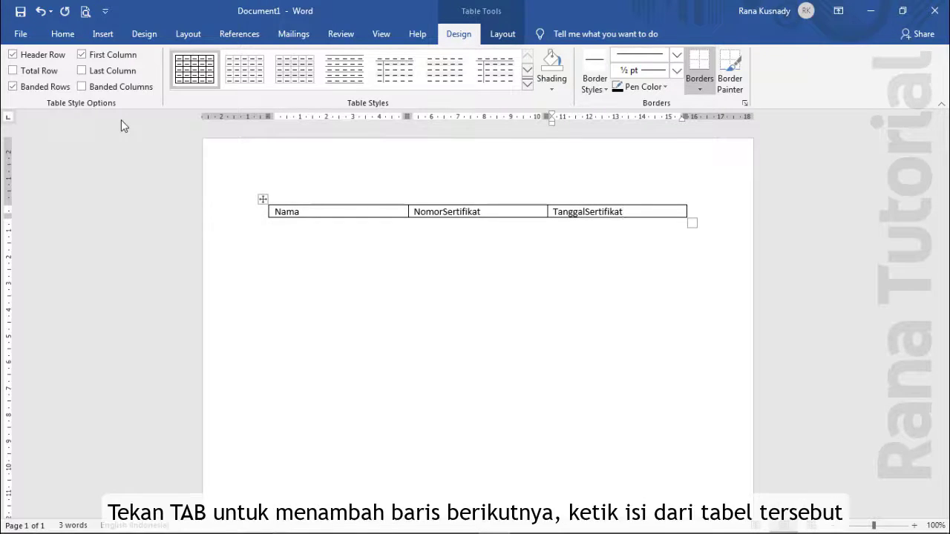
Add the first recipient's row with number 100/LKP.MC/MO/V/2020 and date 31 Mei 2020
key(Tab)
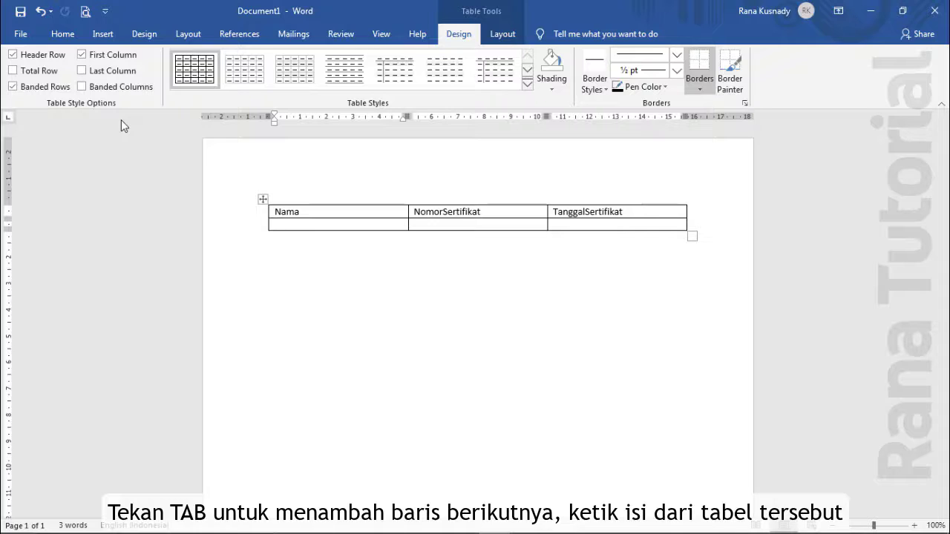
text(ANJANI SA)
text(FITRI)
key(Tab)
text(100/LKP)
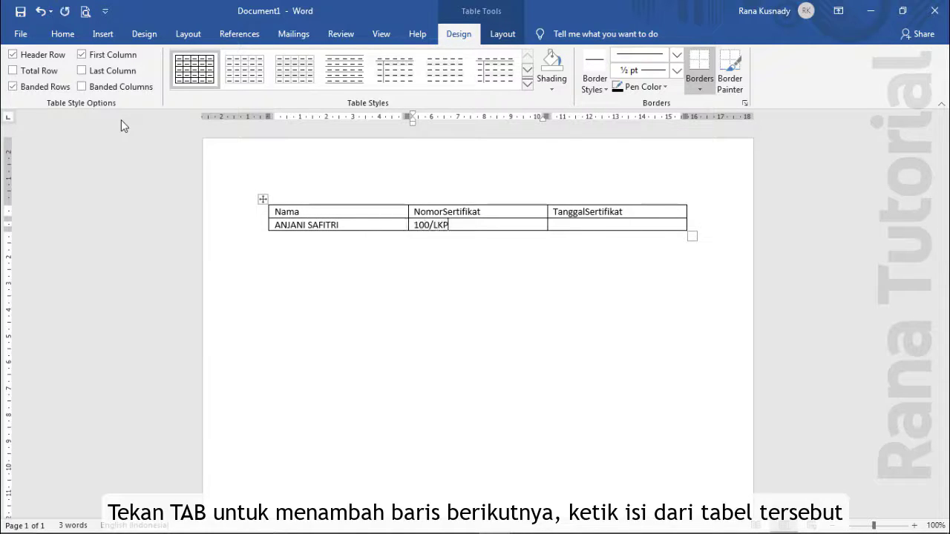
text(.MC/MO/V/2020)
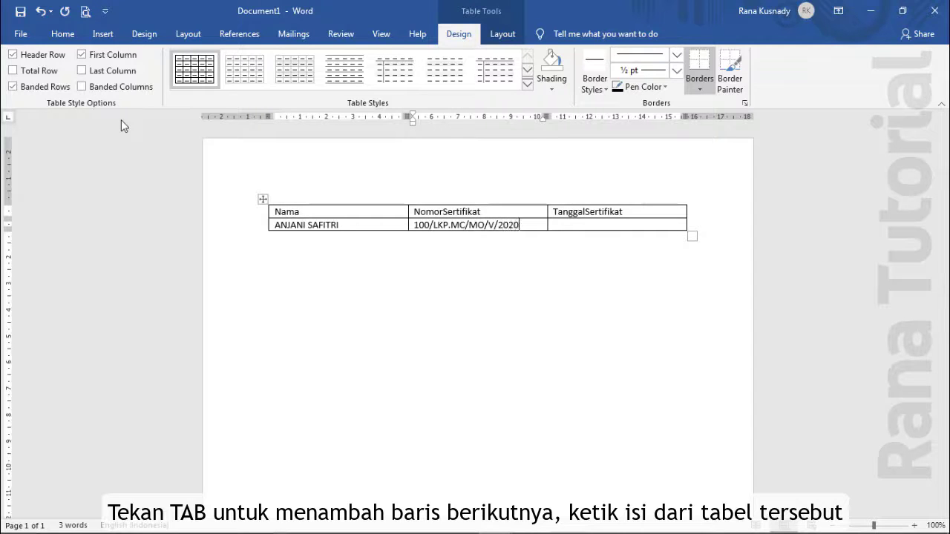
key(Tab)
text(31 Mei 2020)
Add the second recipient's row with number 105/LKP.MC/MO/VI/2020 and date 5 Juni 2020
key(Tab)
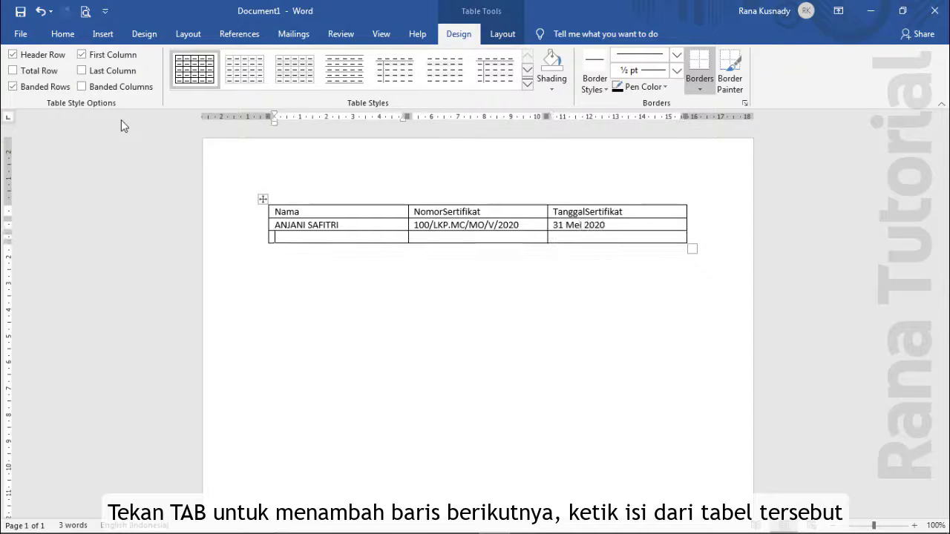
text(BAMBANG SYAHP)
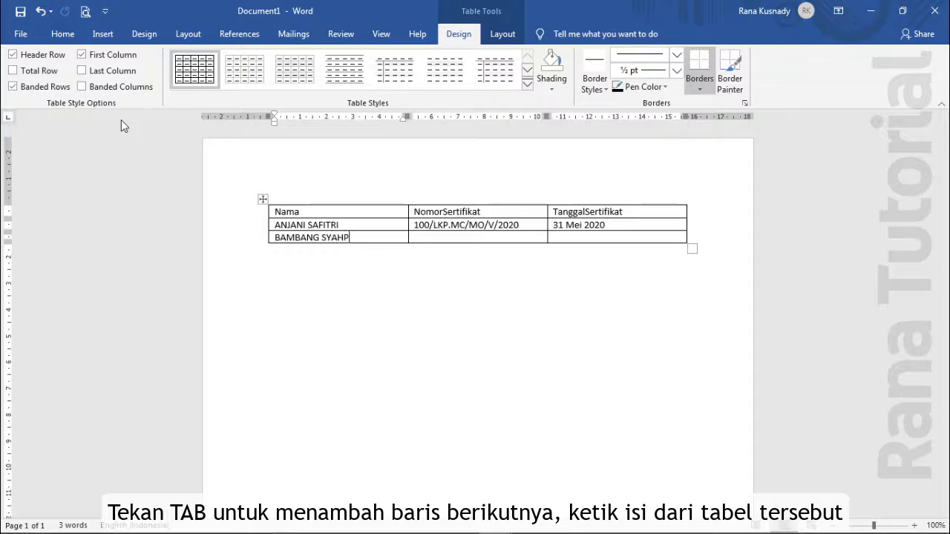
text(UTRA)
key(Tab)
text(105/LKP.)
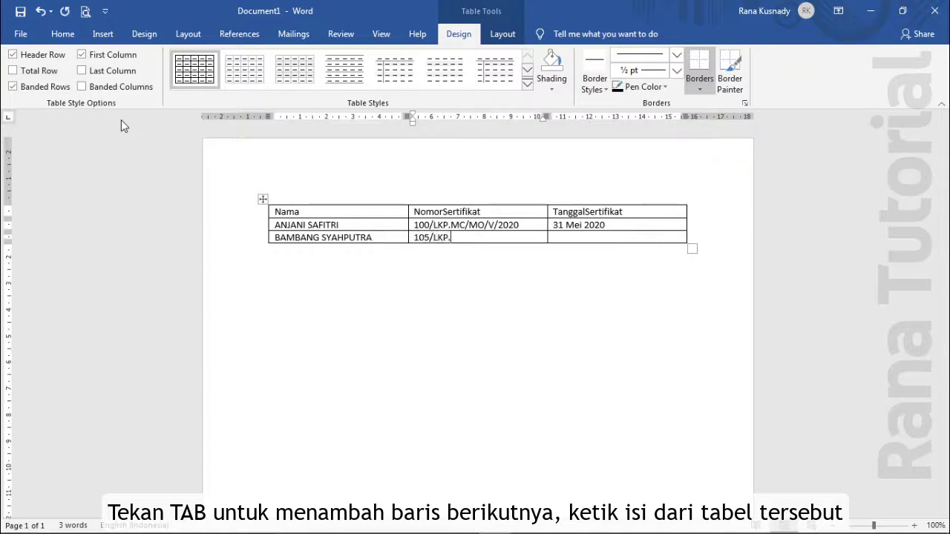
text(MC/MO/VI/2020)
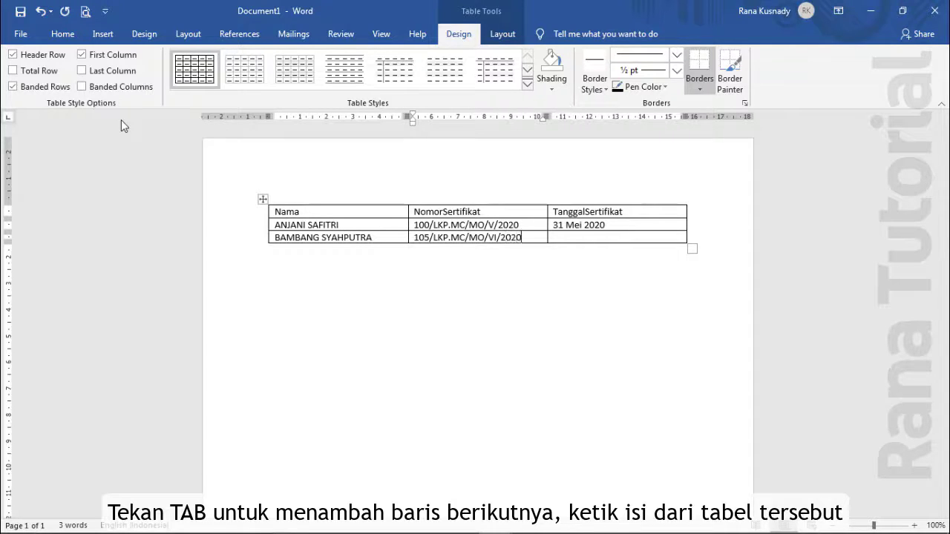
key(Tab)
text(5 Juni 2020)
Add the third recipient's row with number 107/LKP.MC/MO/VI/2020 and date 7 Juni 2020
key(Tab)
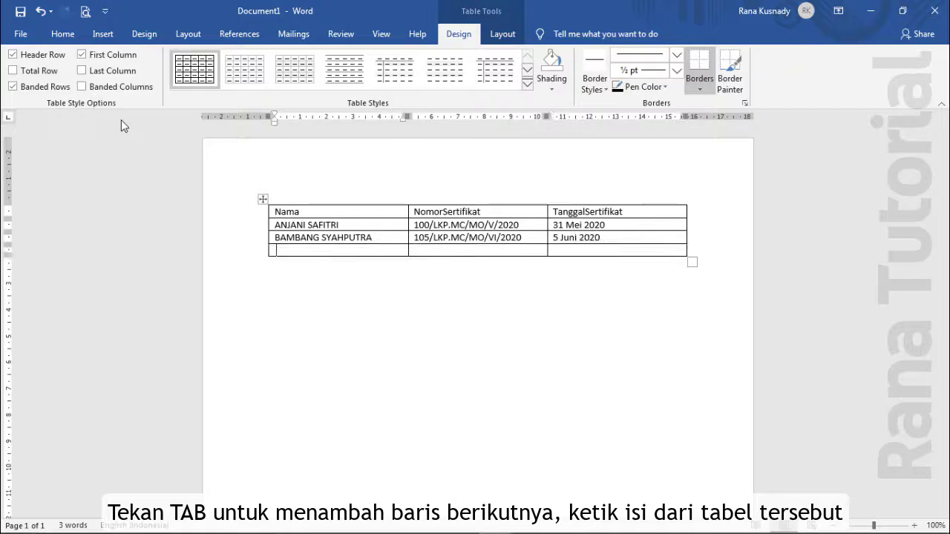
text(CHINTIA ANDINI)
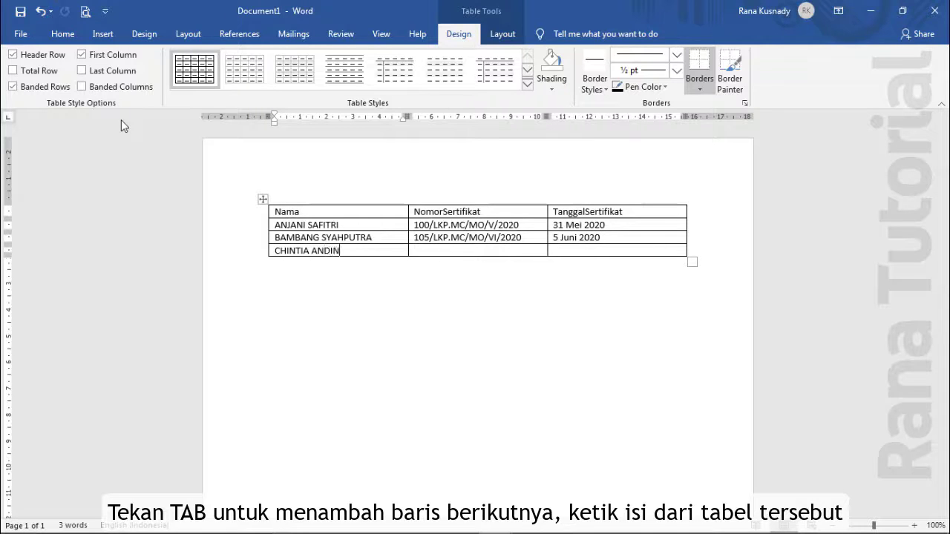
key(Tab)
text(107/LKP.MC/)
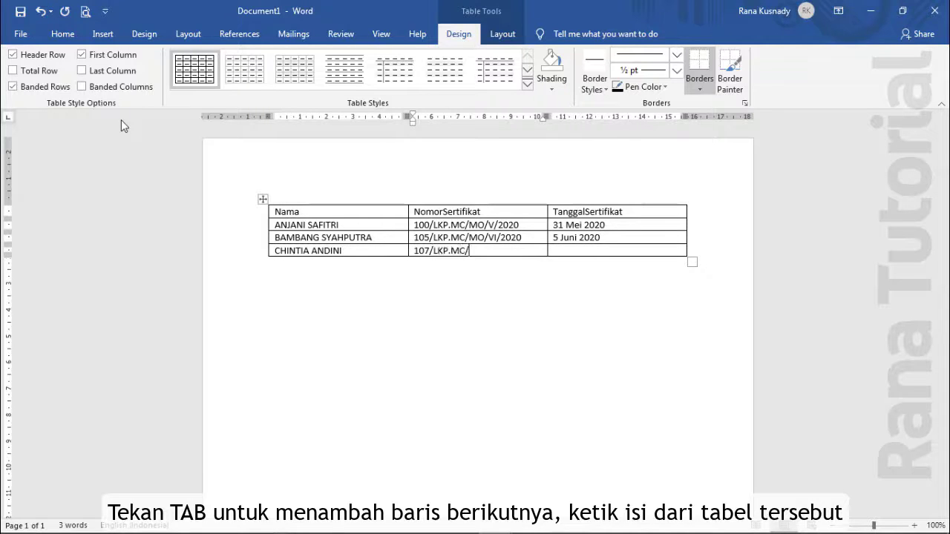
text(MO/VI/2020)
key(Tab)
text(7)
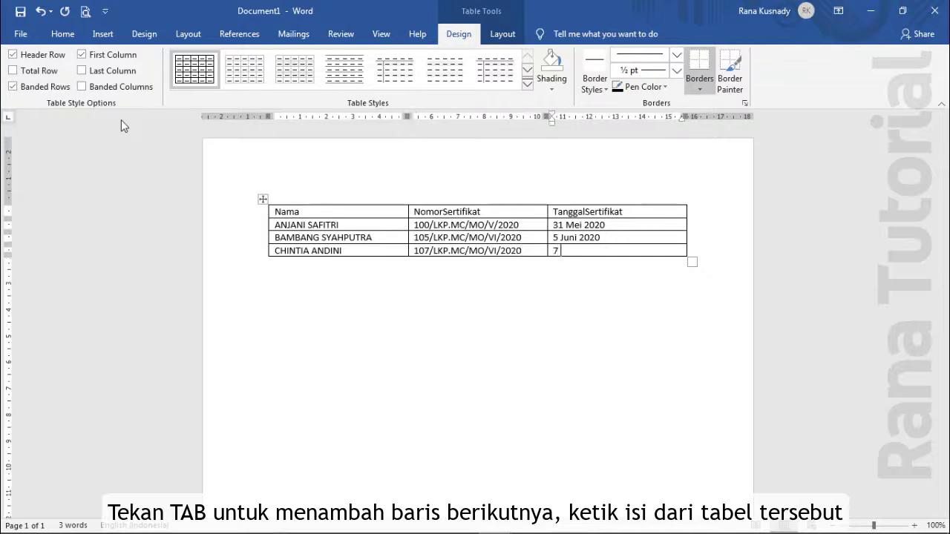
text( Juni 2020)
Add the fourth recipient's row with a 111/LKP.MC/MO/VI certificate number and its date
key(Tab)
text(DEN)
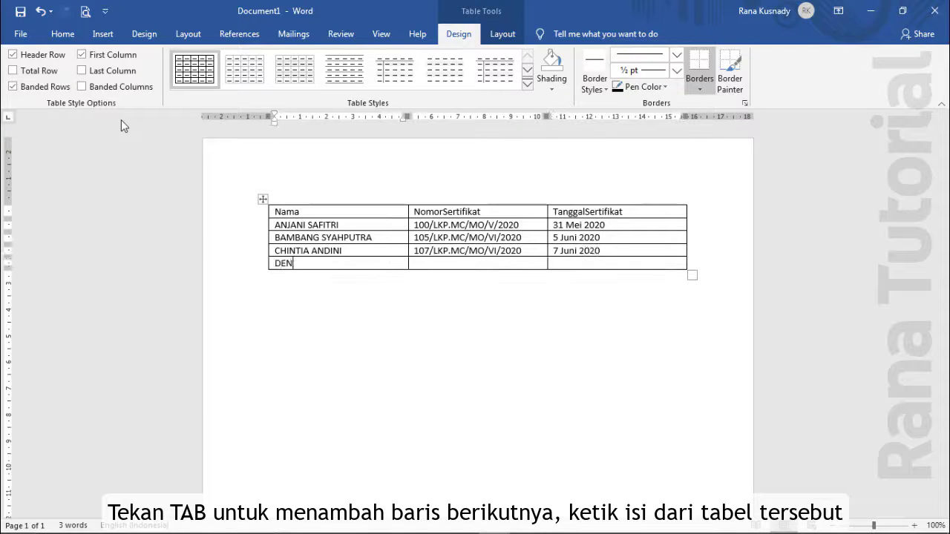
text(DI RAMADANI)
key(Tab)
text(1)
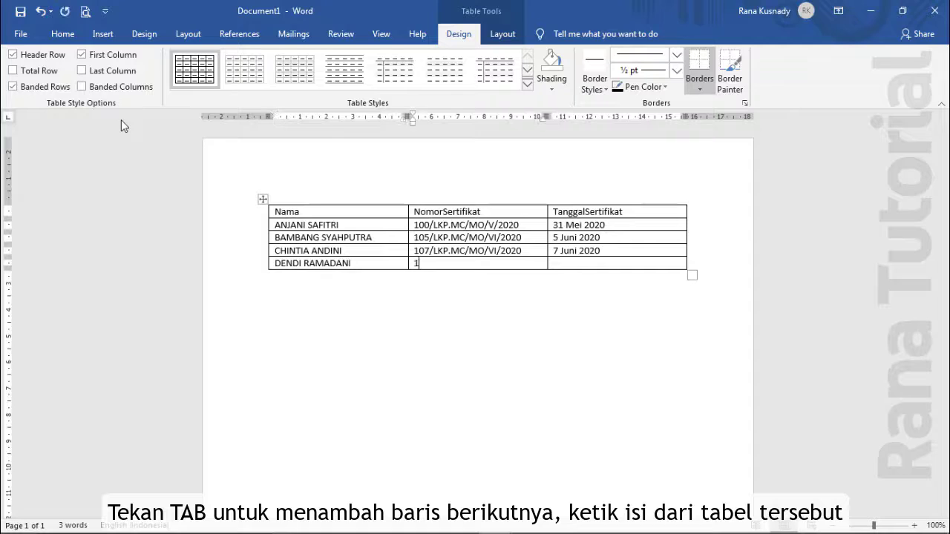
text(11/LKP.MC/MO/)
text(VI/2020)
key(Tab)
text(11)
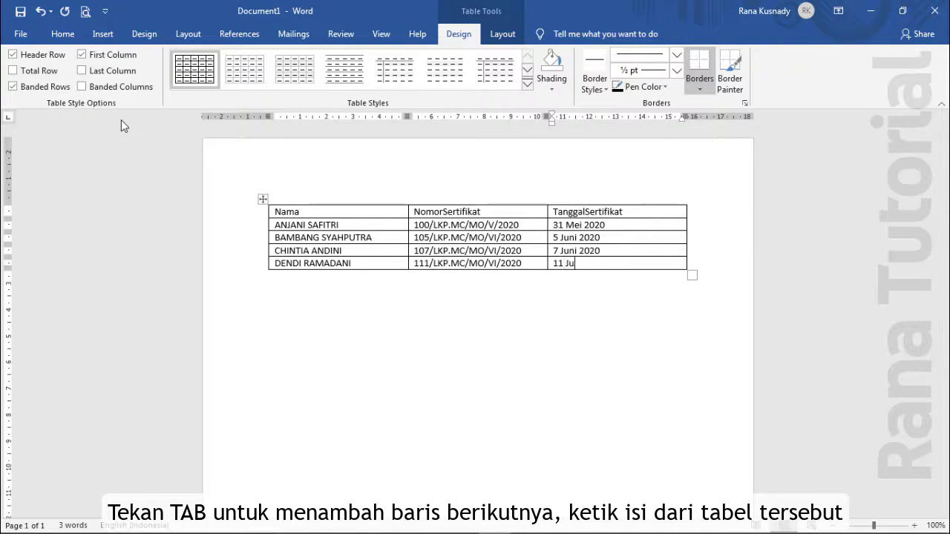
text(020)
Add the fifth recipient's row with number 116/LKP.MC/MO/VI/2020 and date 16 Juni 2020
key(Tab)
text(ERLAN)
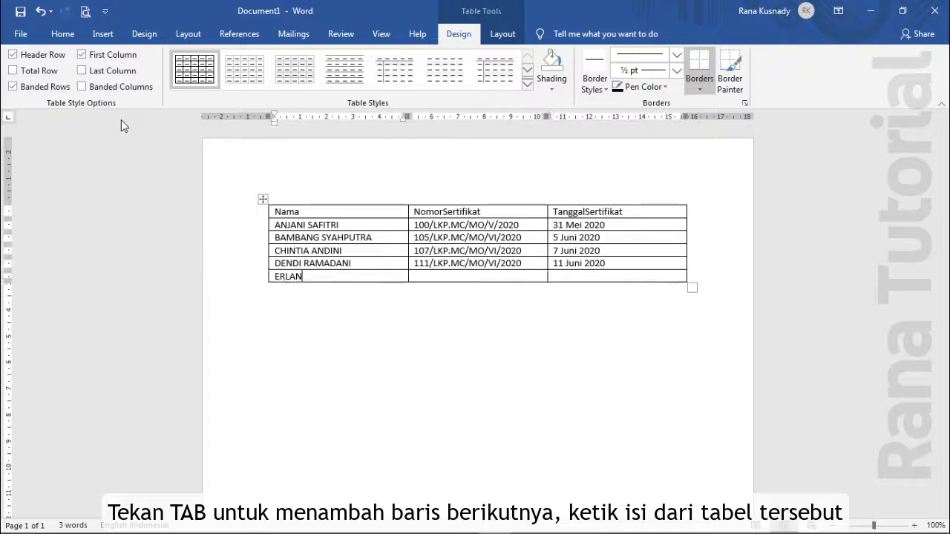
text(GGA PUTRA)
key(Tab)
text(116)
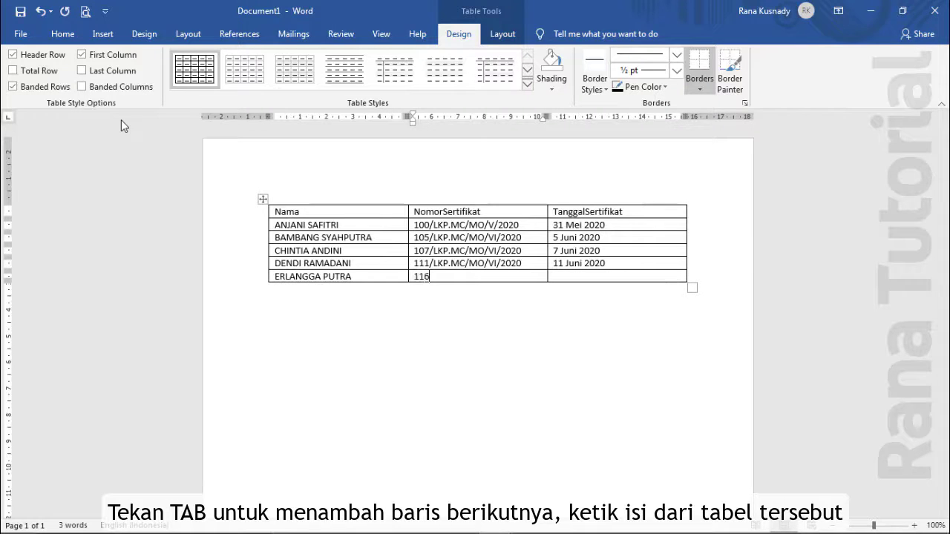
text(/LKP.MC/MO)
text(/VI/2020)
key(Tab)
text(16 Juni )
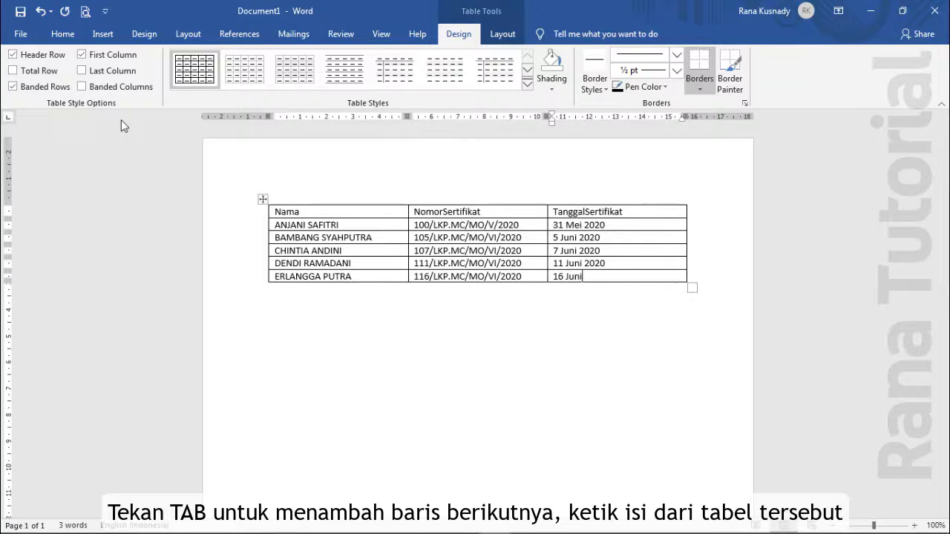
text(2020)
Use Save As to store the recipient table on the Desktop under the file name Data
click(19, 35)
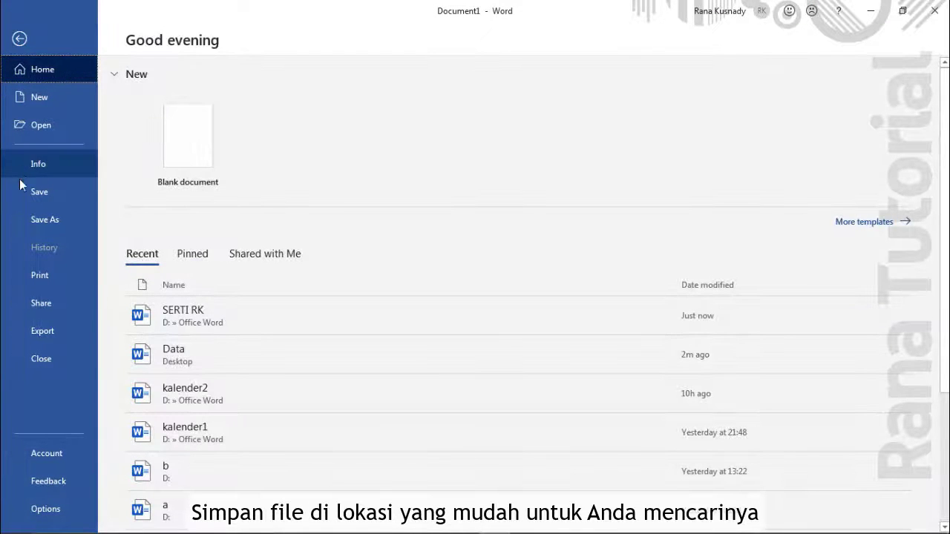
click(28, 196)
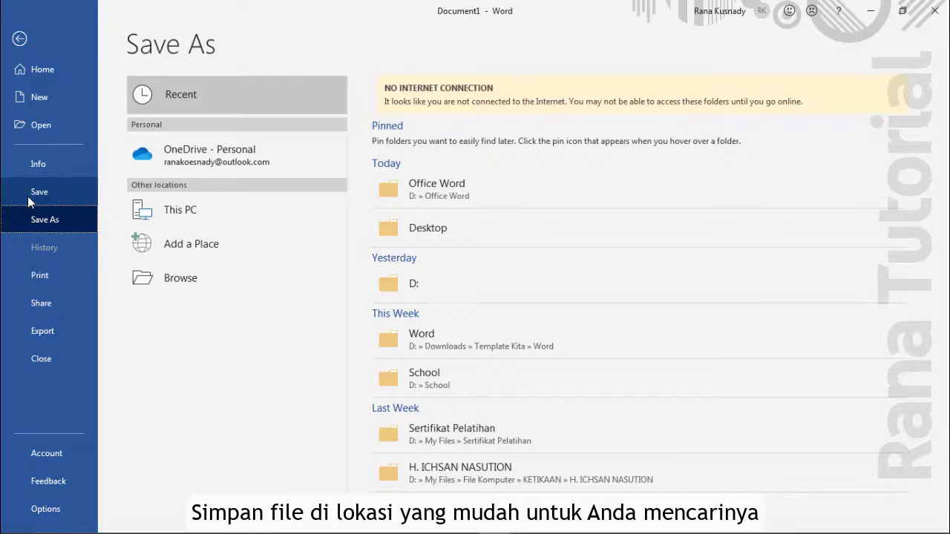
click(180, 278)
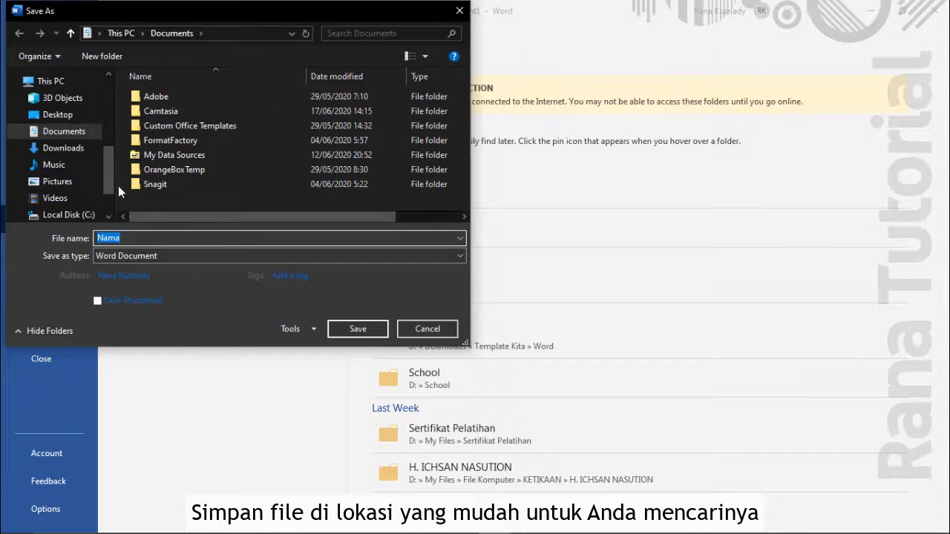
click(78, 117)
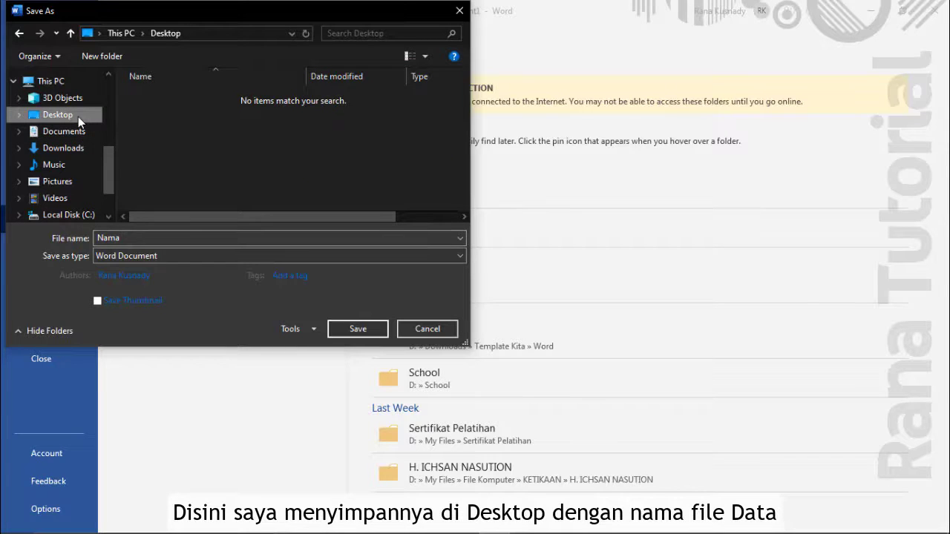
double_click(130, 240)
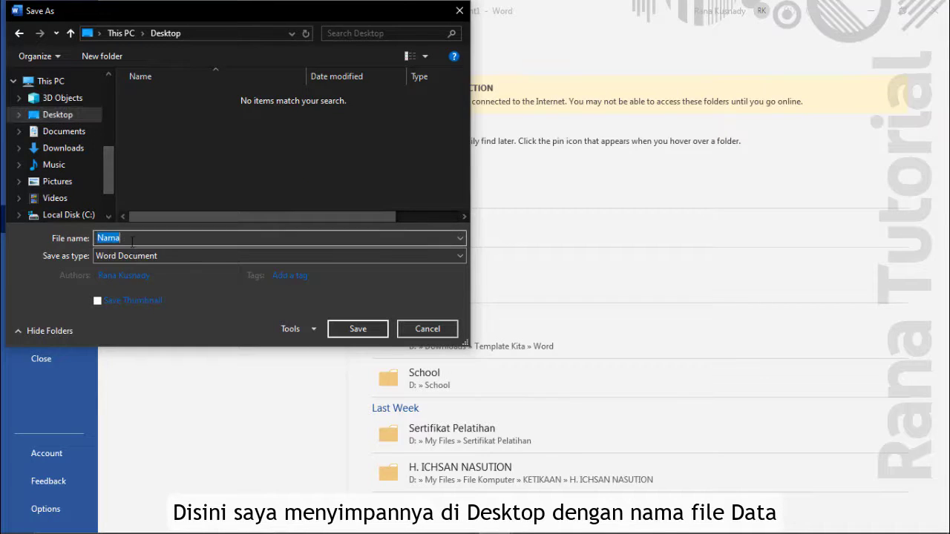
text(Dat)
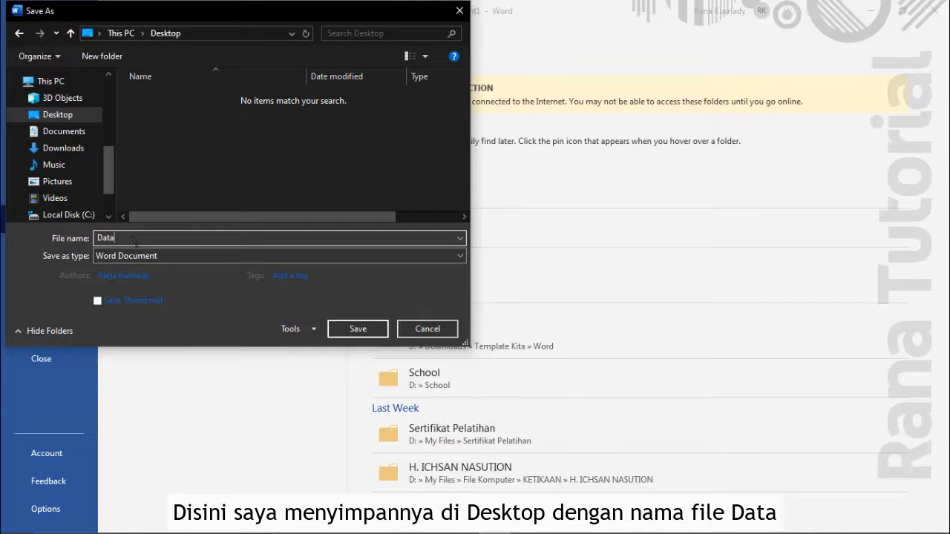
click(346, 330)
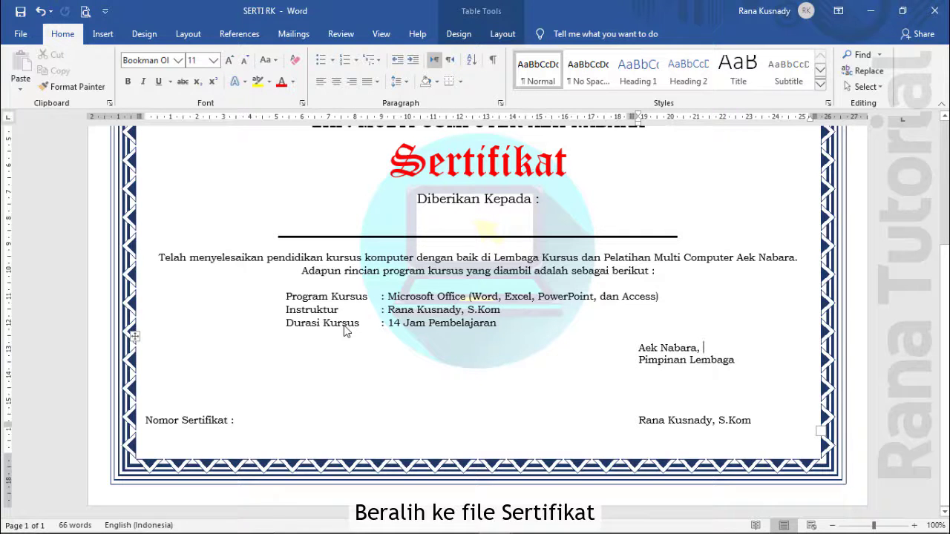
Attach the Desktop file Data as the existing recipient list for the SERTI RK merge
click(296, 37)
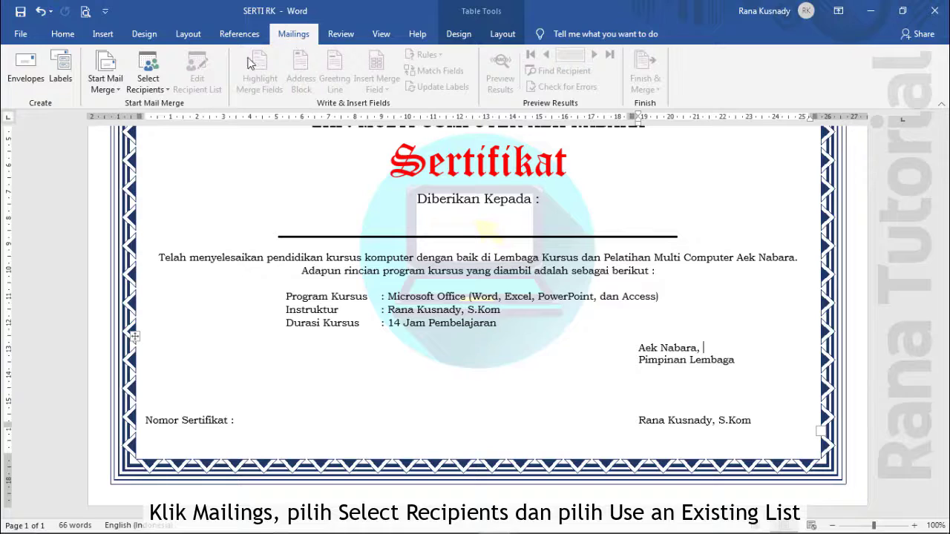
click(155, 86)
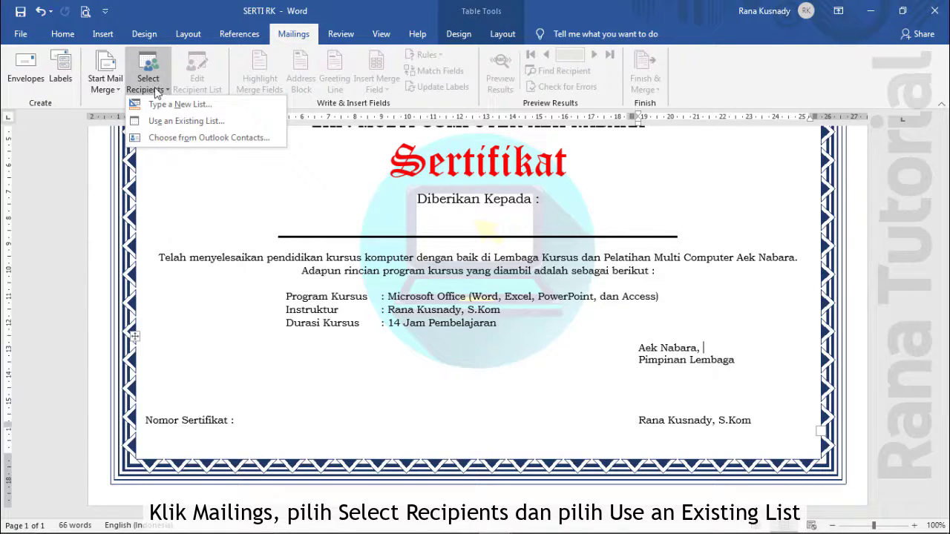
click(158, 121)
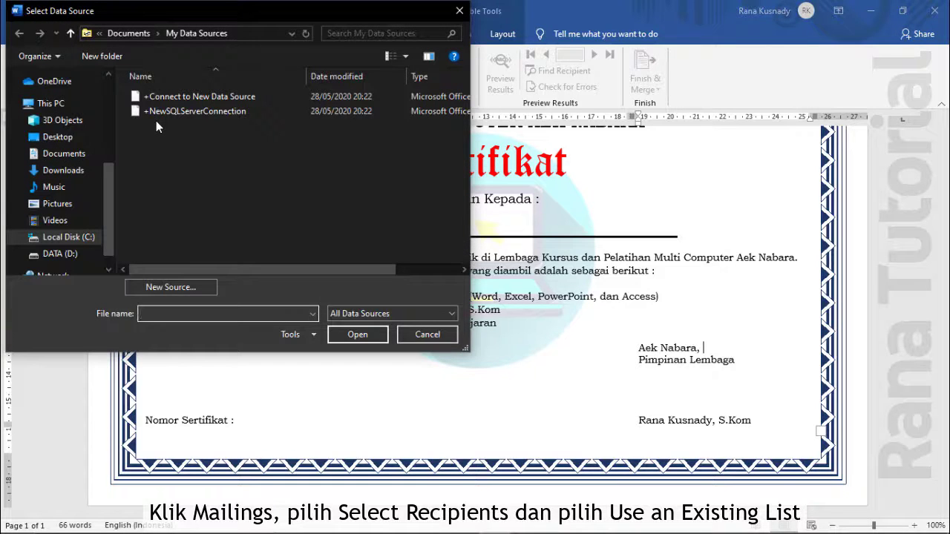
click(59, 139)
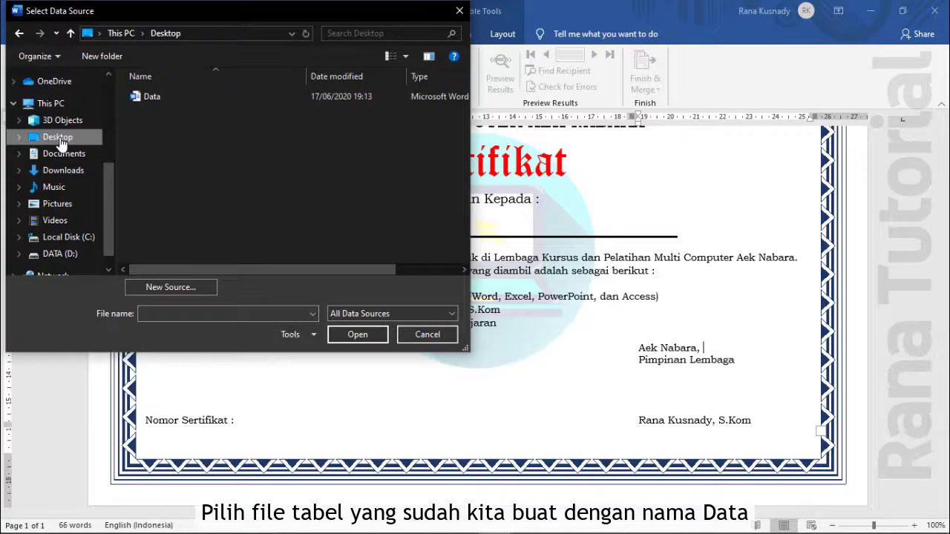
click(144, 100)
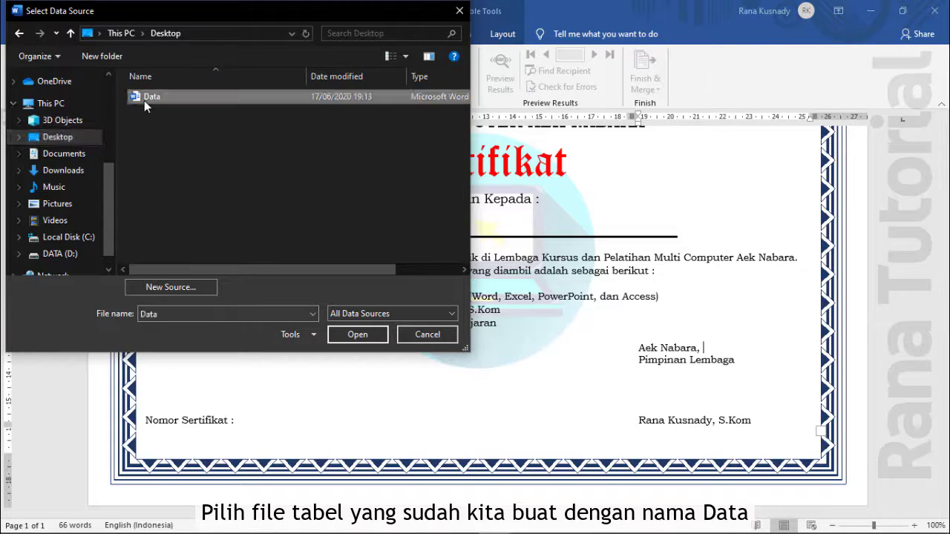
click(348, 335)
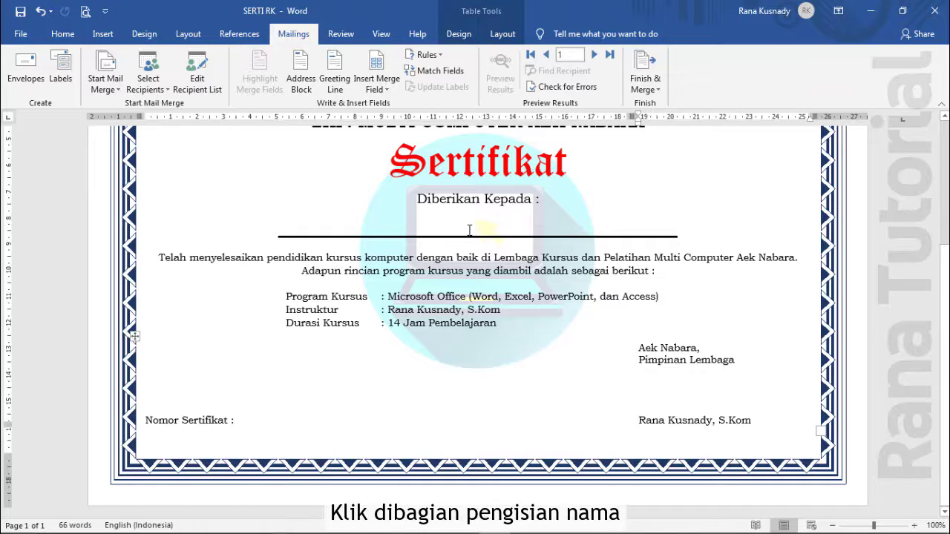
Insert the «Nama» merge field on the certificate's recipient name line
click(469, 230)
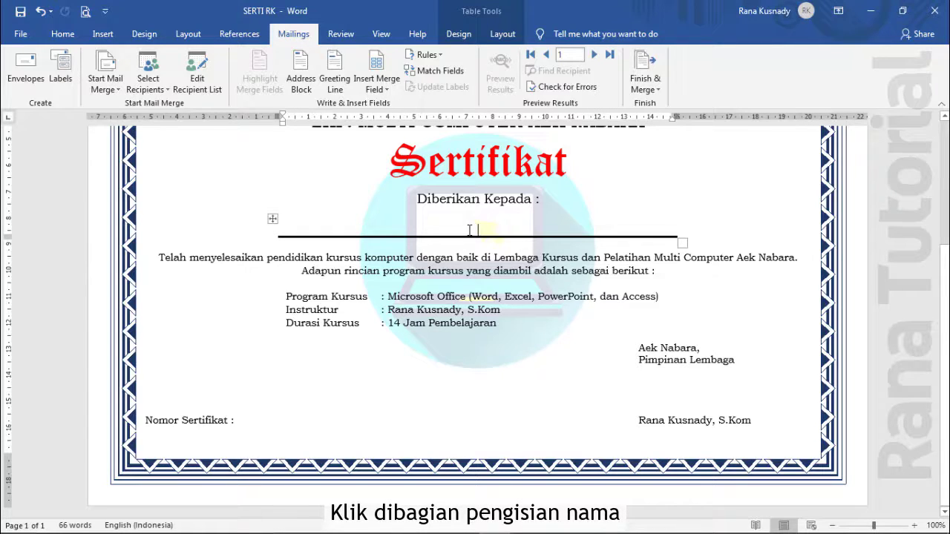
click(376, 91)
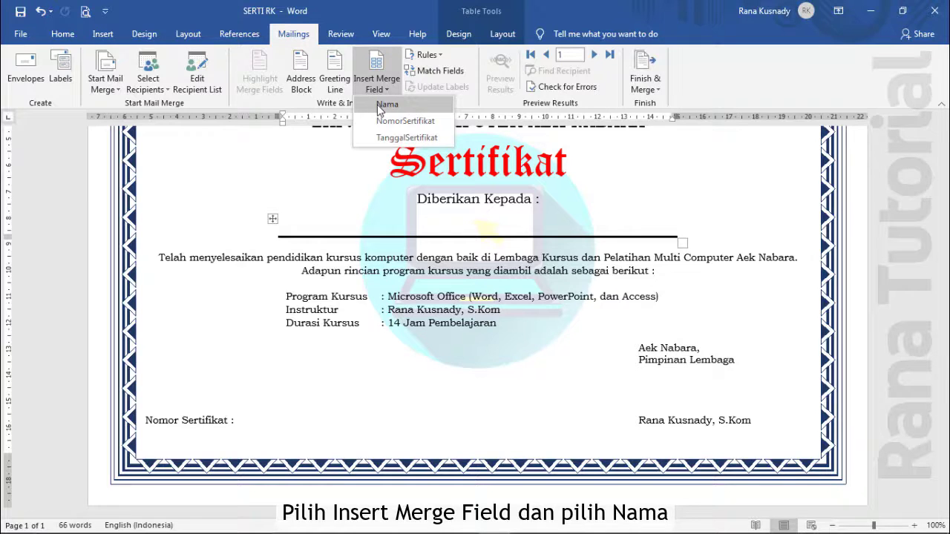
click(380, 106)
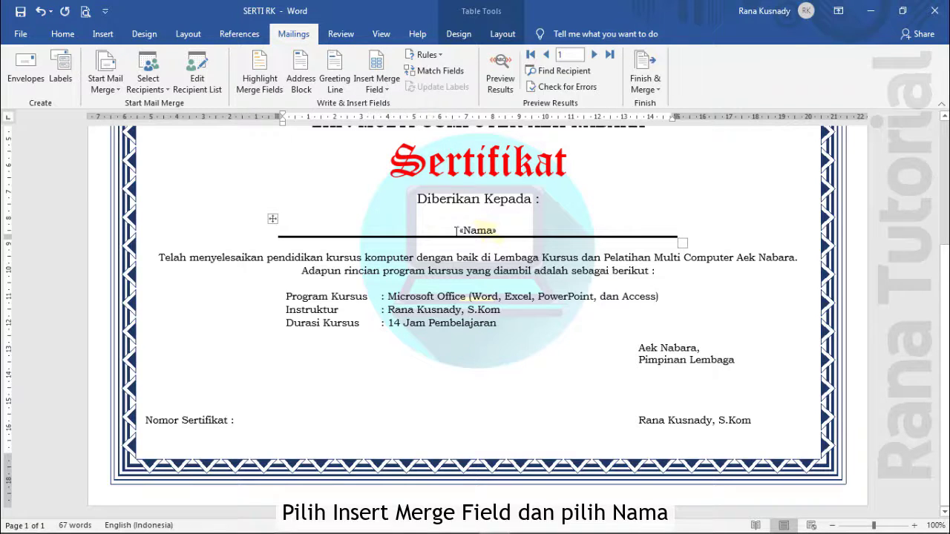
Format the «Nama» field as Book Antiqua, bold, 28 pt
drag(459, 231, 499, 230)
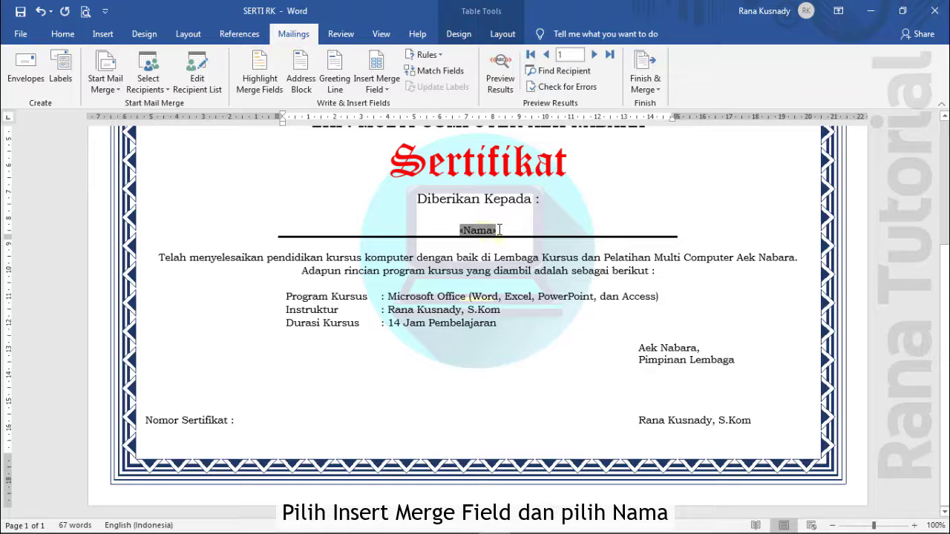
click(72, 41)
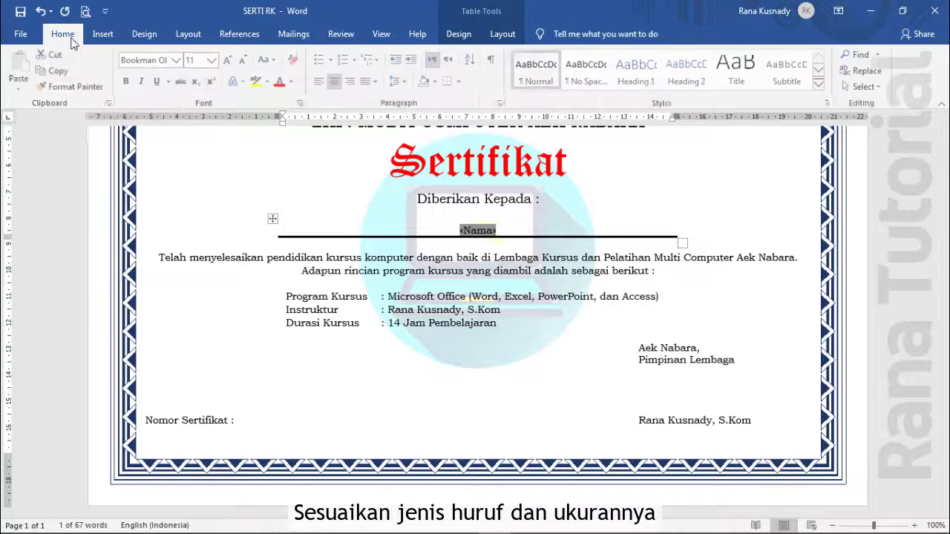
click(176, 61)
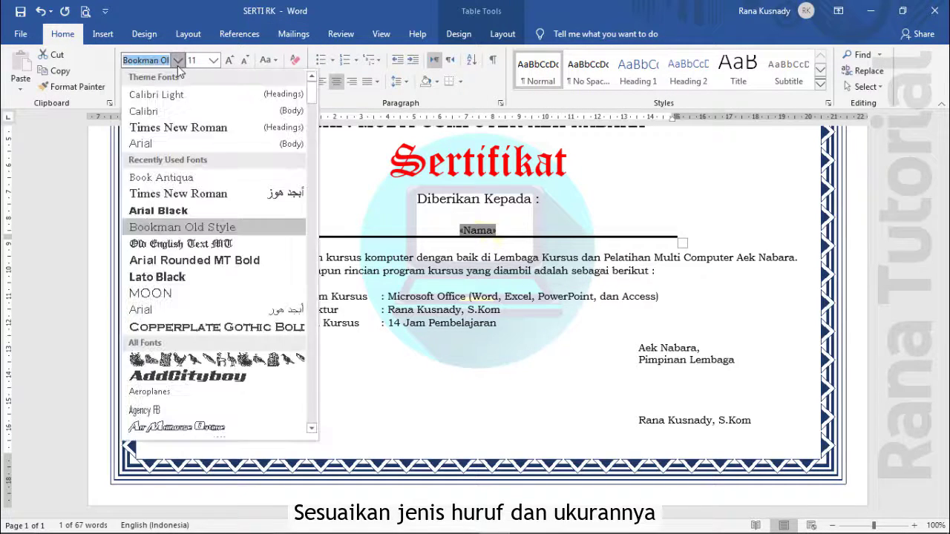
click(180, 179)
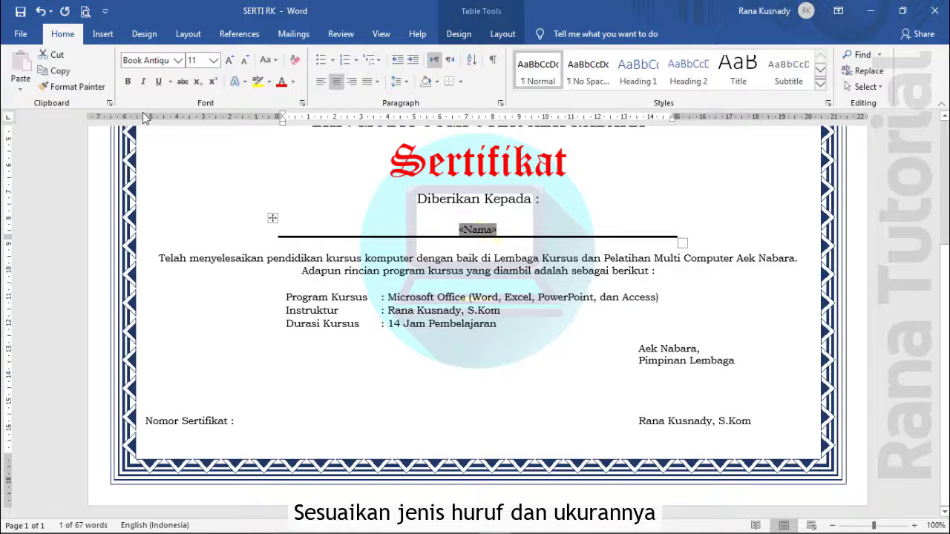
click(127, 81)
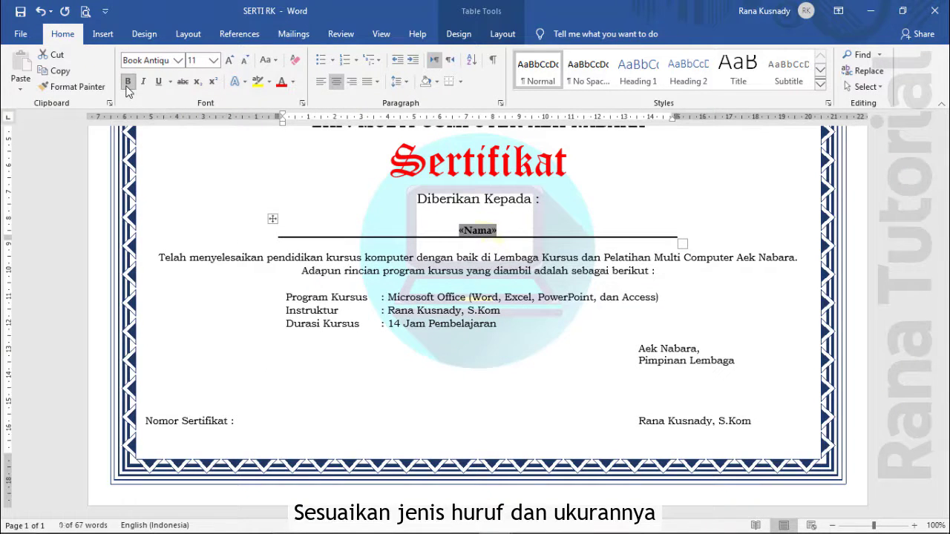
click(213, 61)
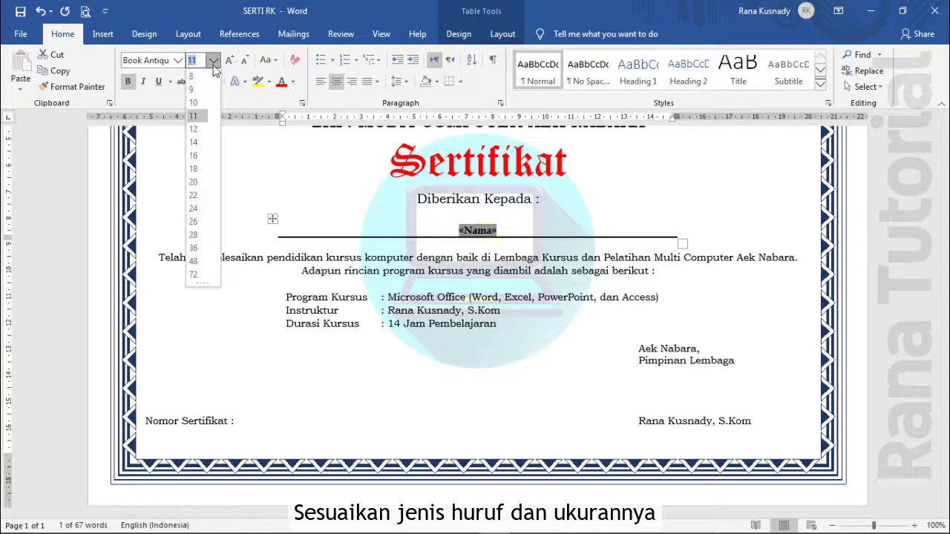
click(194, 236)
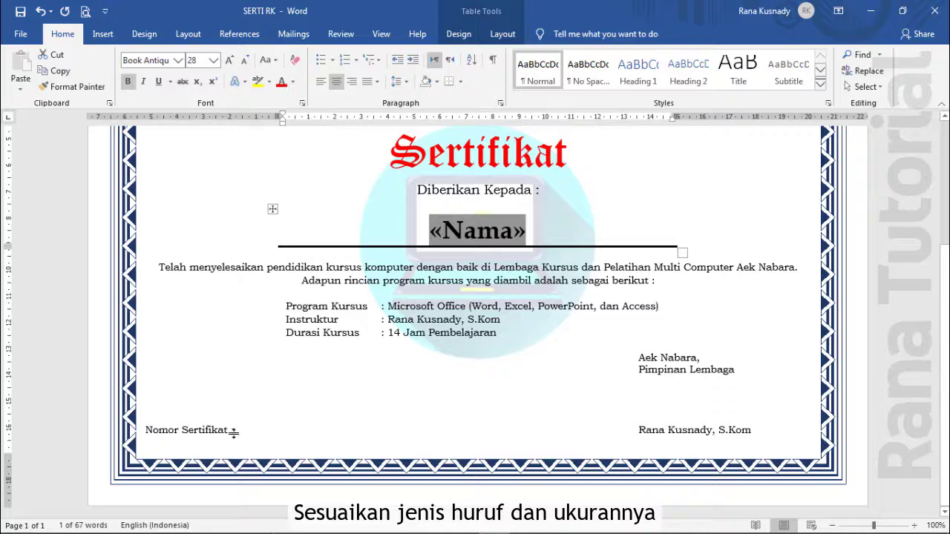
click(239, 430)
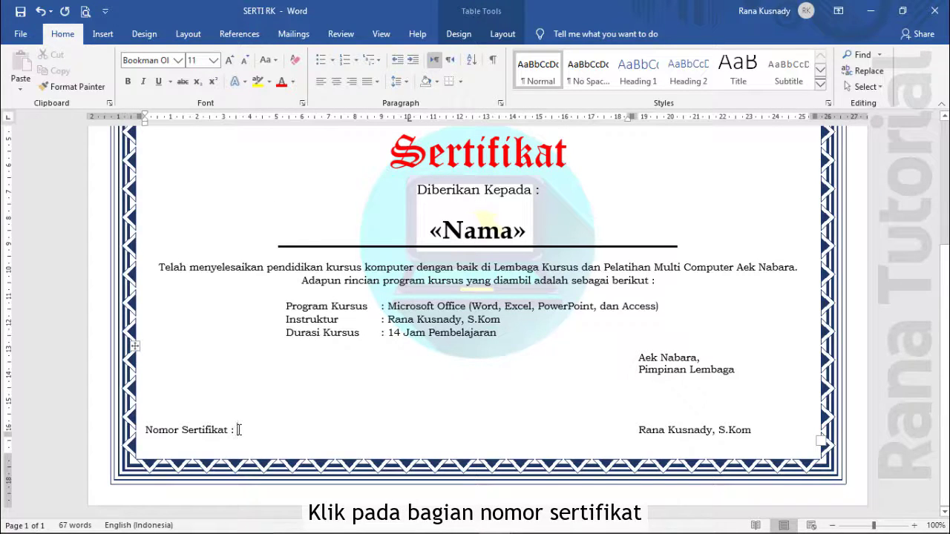
Insert the NomorSertifikat merge field after the 'Nomor Sertifikat :' label
click(294, 35)
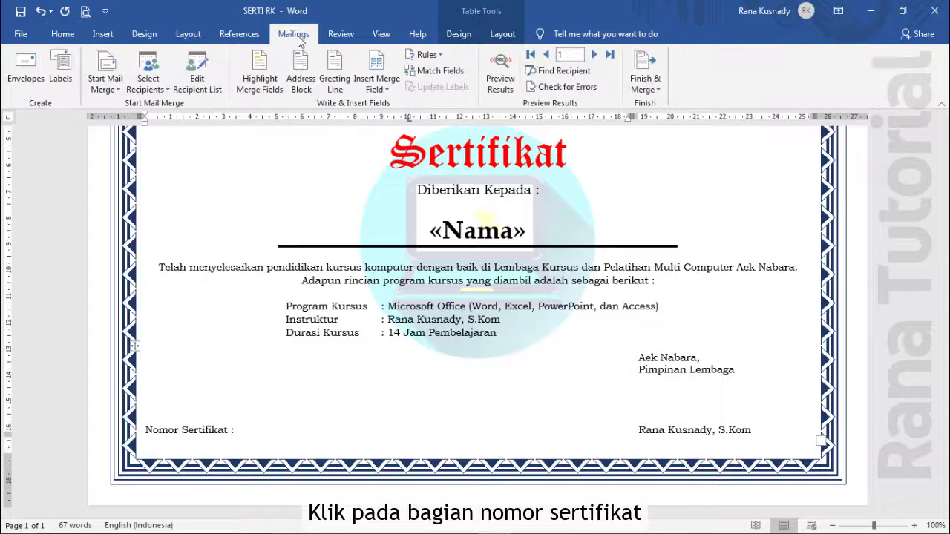
click(377, 91)
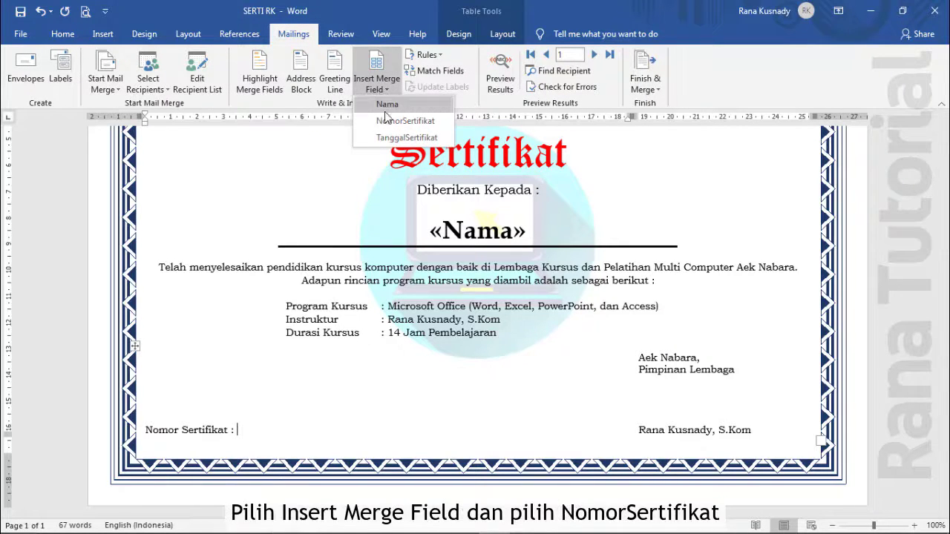
click(389, 121)
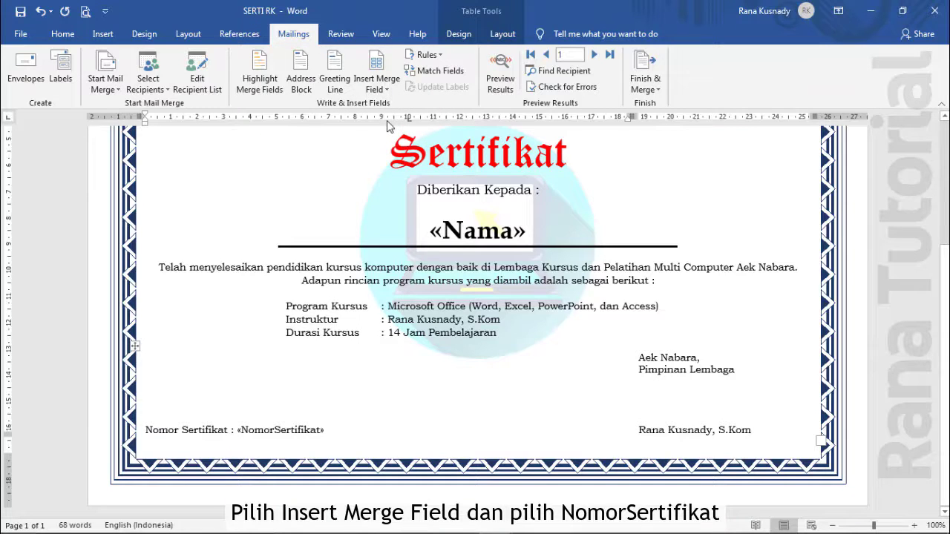
Insert the TanggalSertifikat field after 'Aek Nabara,' and preview the results with real data
click(705, 357)
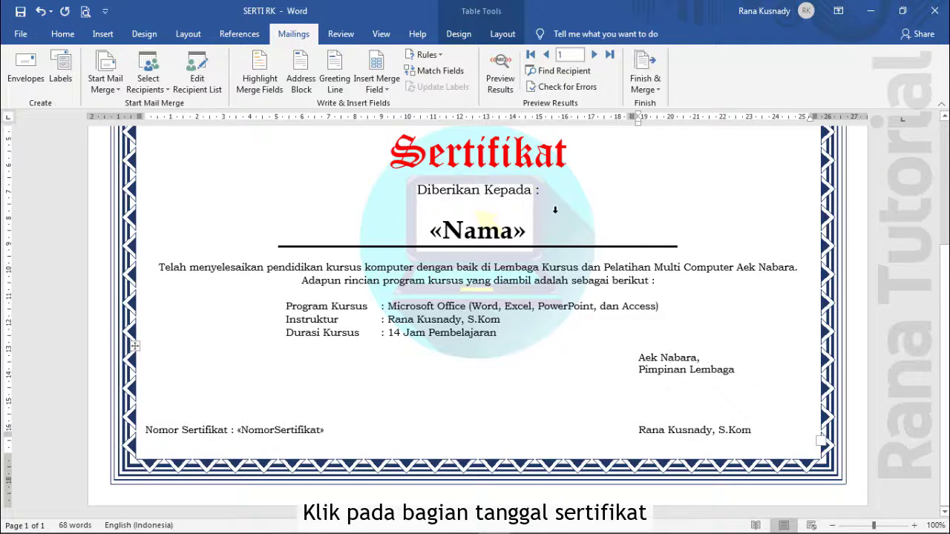
click(386, 89)
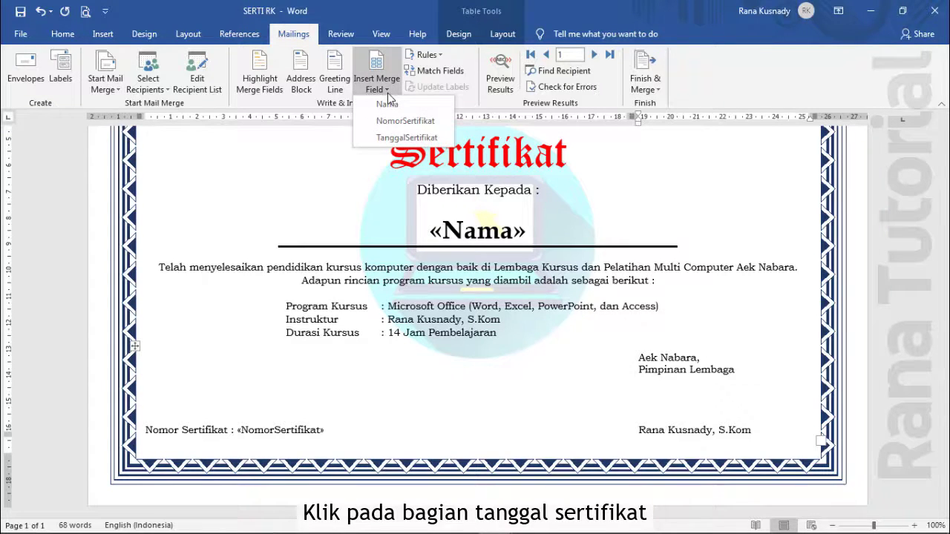
click(406, 137)
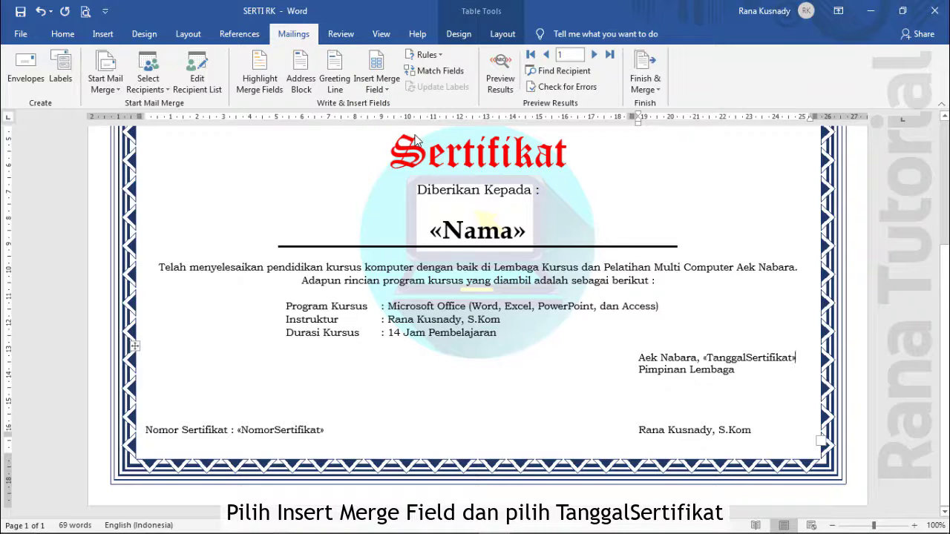
click(500, 90)
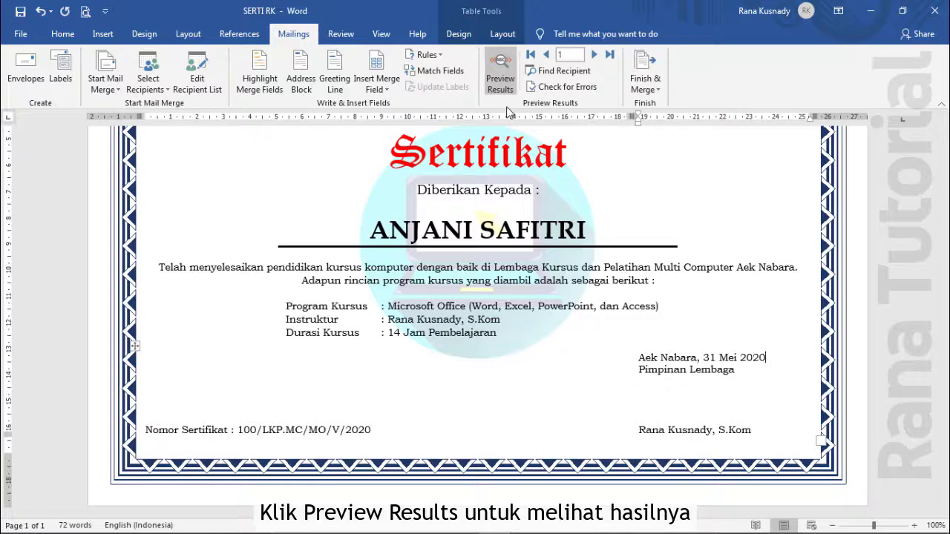
click(594, 55)
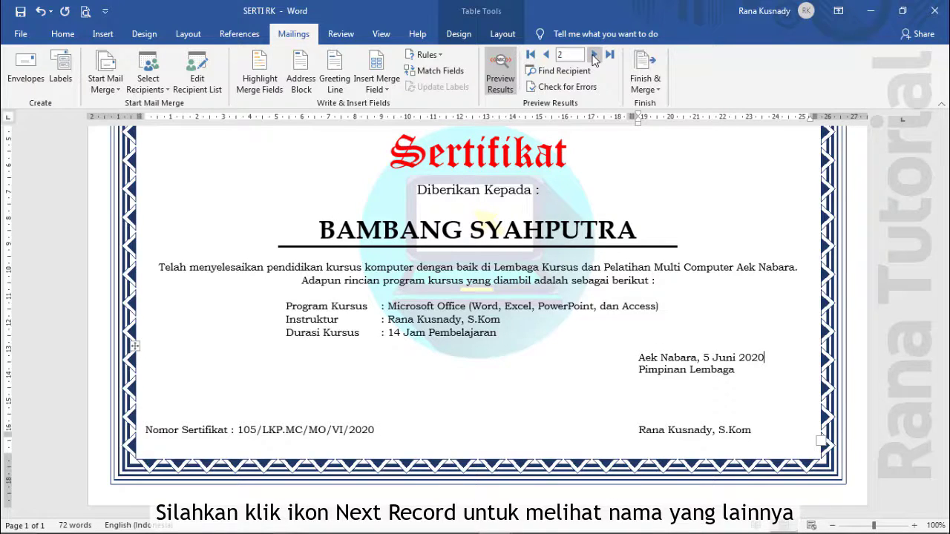
click(594, 57)
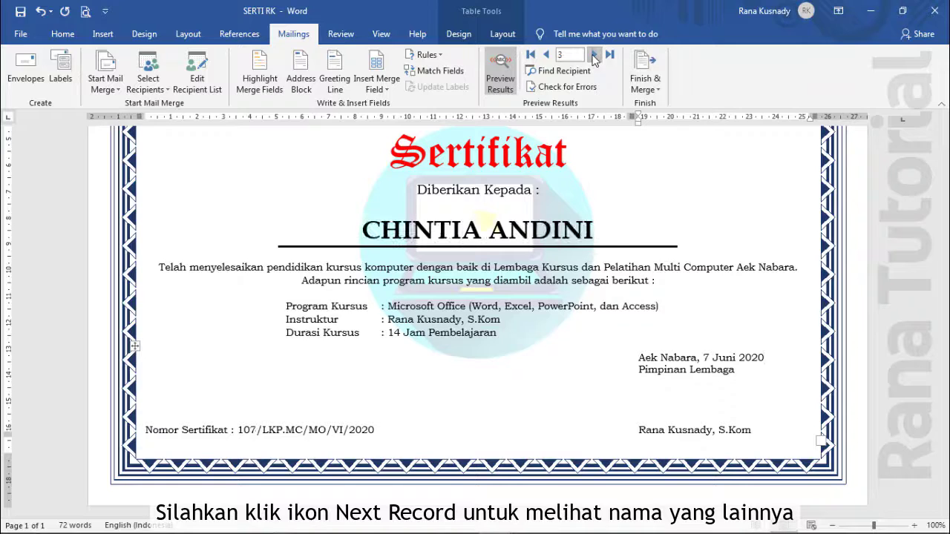
click(595, 58)
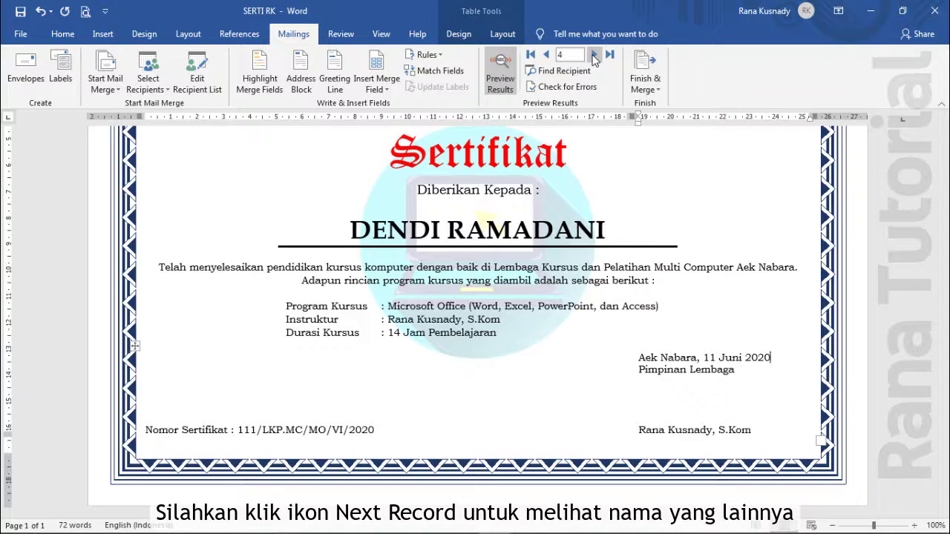
click(595, 58)
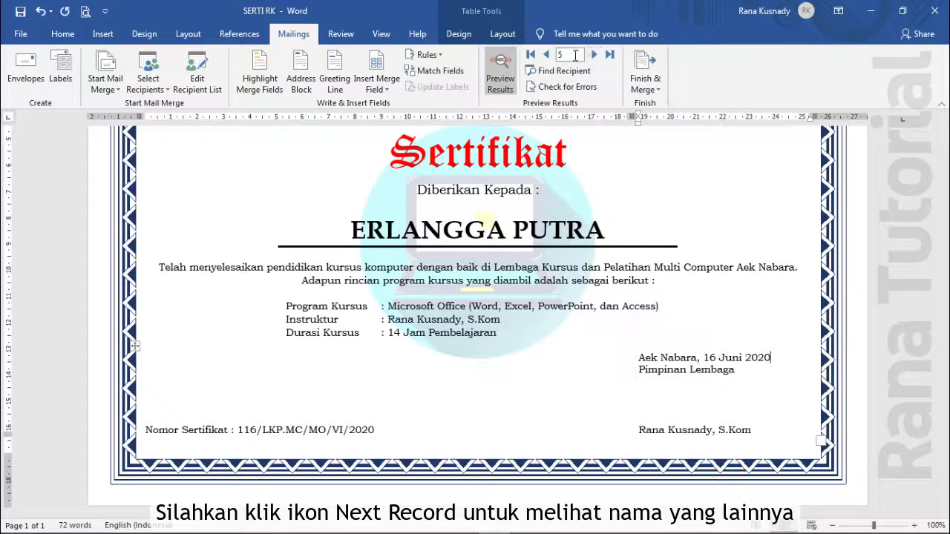
click(547, 55)
click(547, 56)
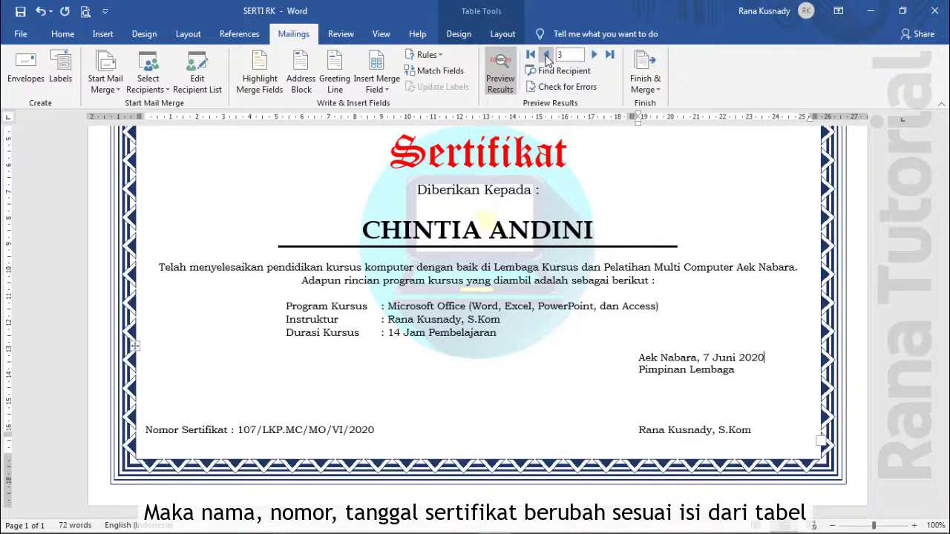
click(547, 56)
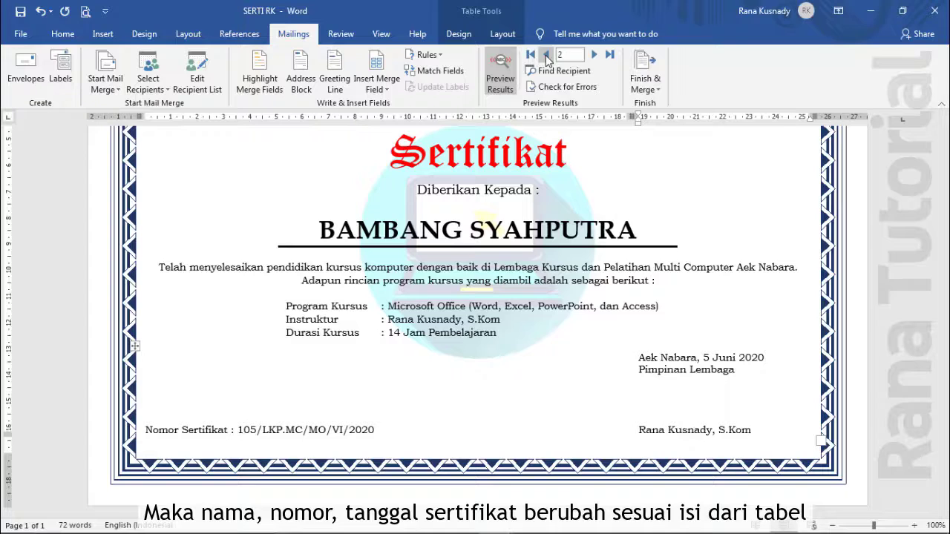
click(547, 55)
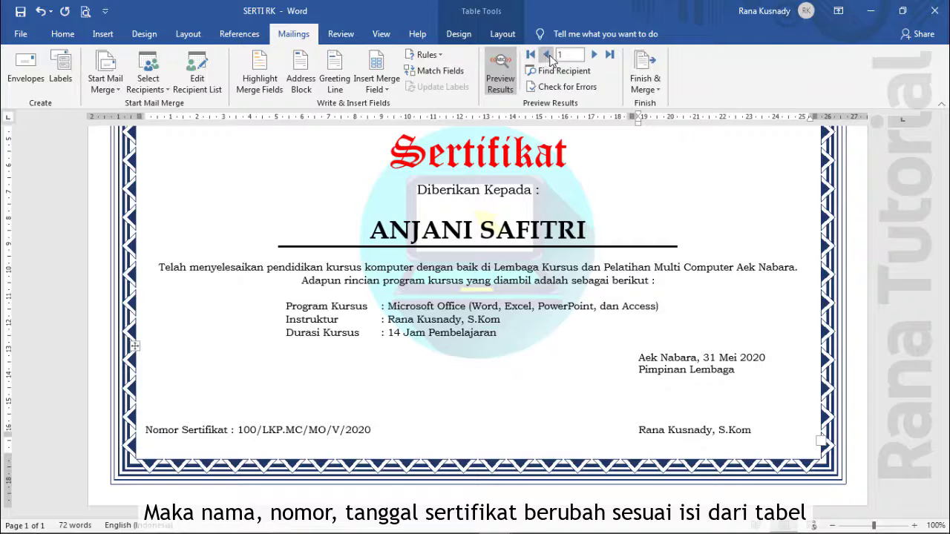
click(645, 84)
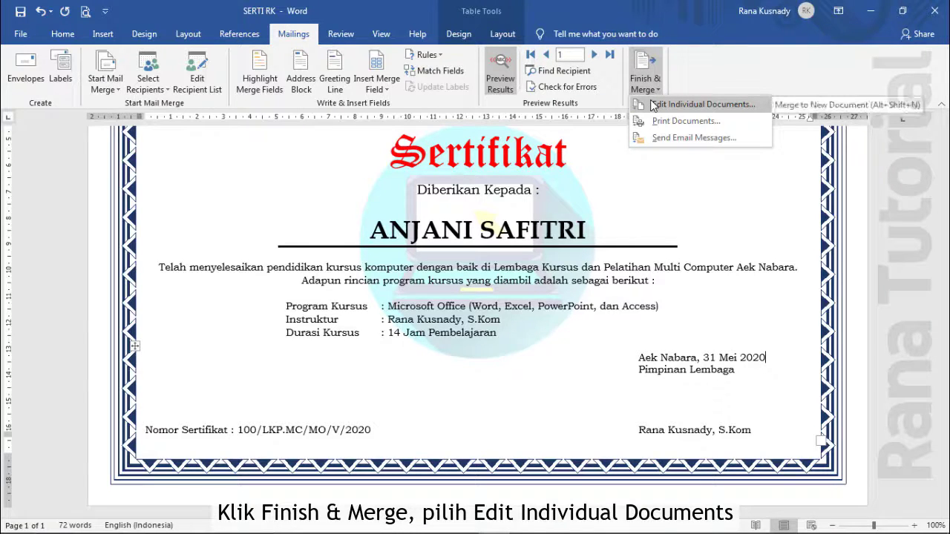
Merge all records into individual documents, producing the five-page Letters1 file
click(652, 105)
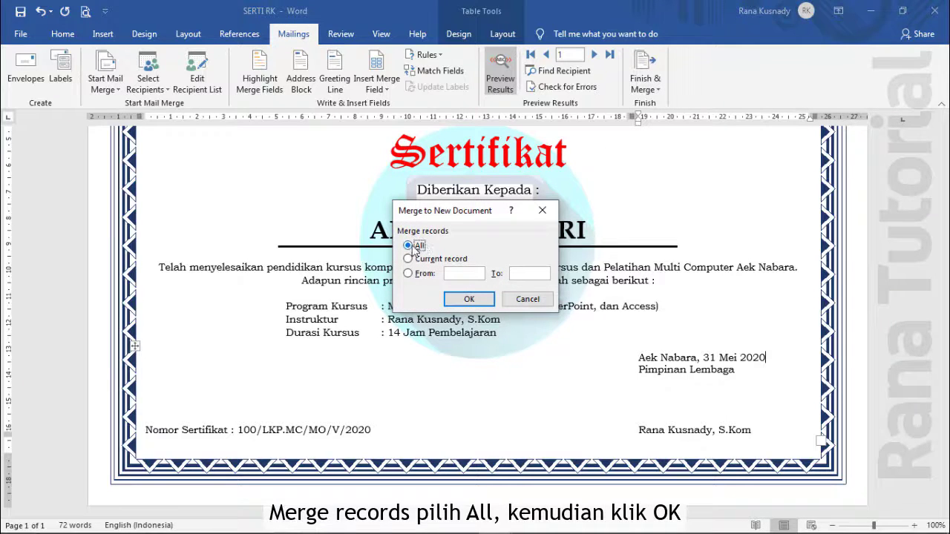
click(469, 299)
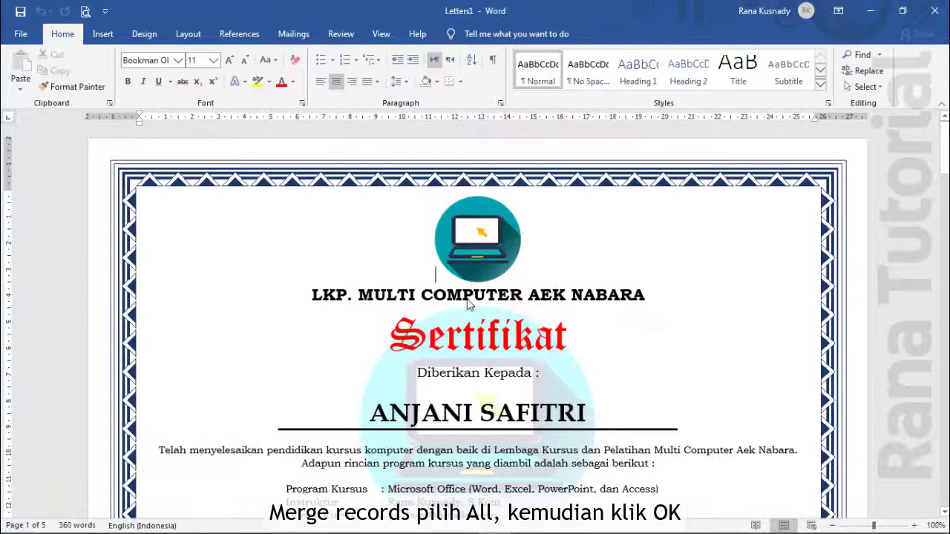
drag(944, 149, 944, 469)
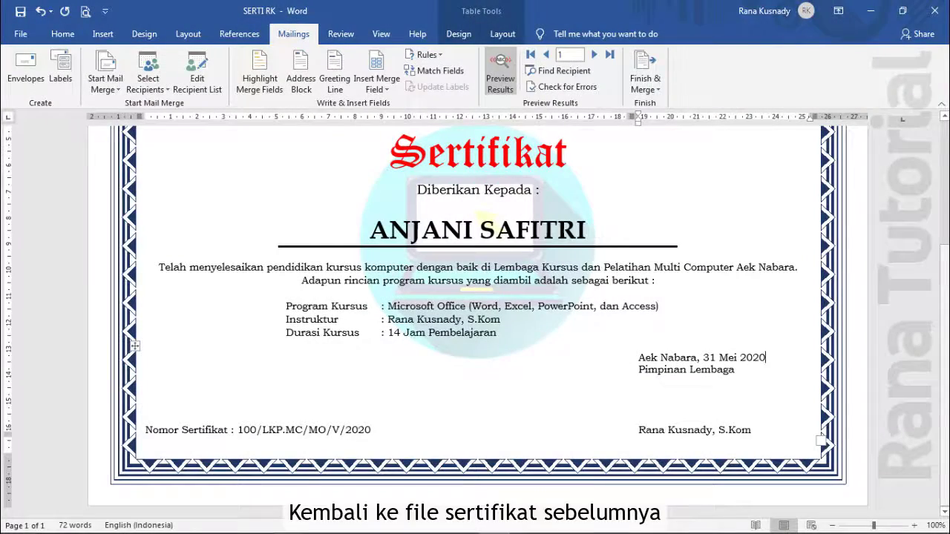
Open the Merge to Printer dialog via Finish & Merge > Print Documents
click(648, 89)
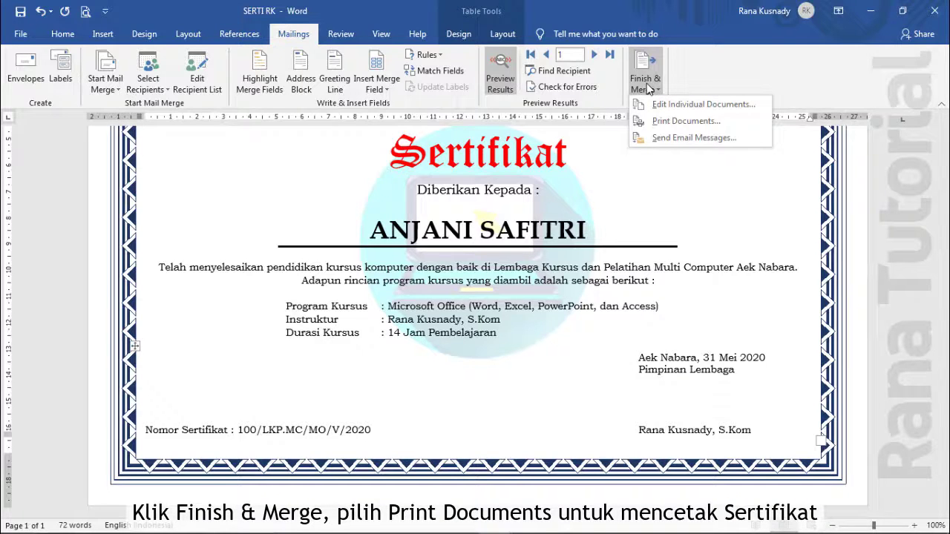
click(652, 121)
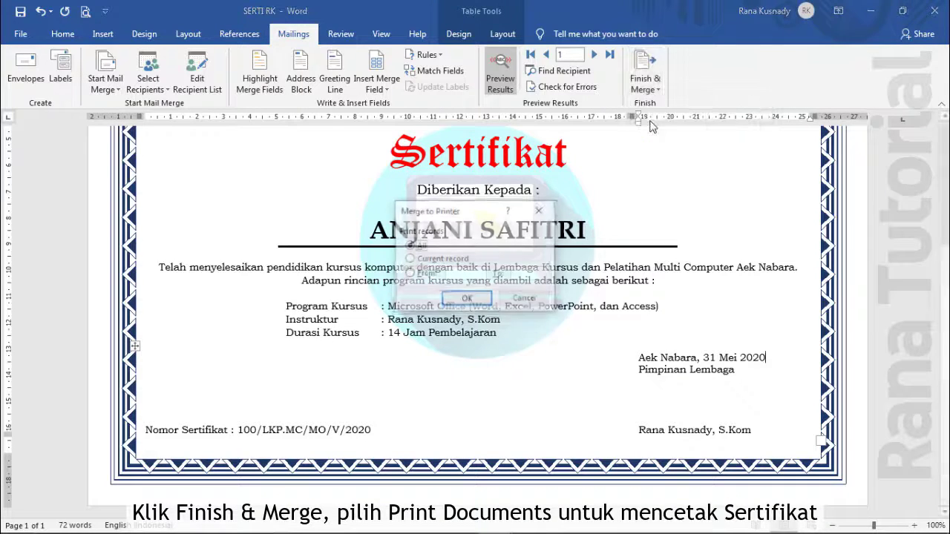